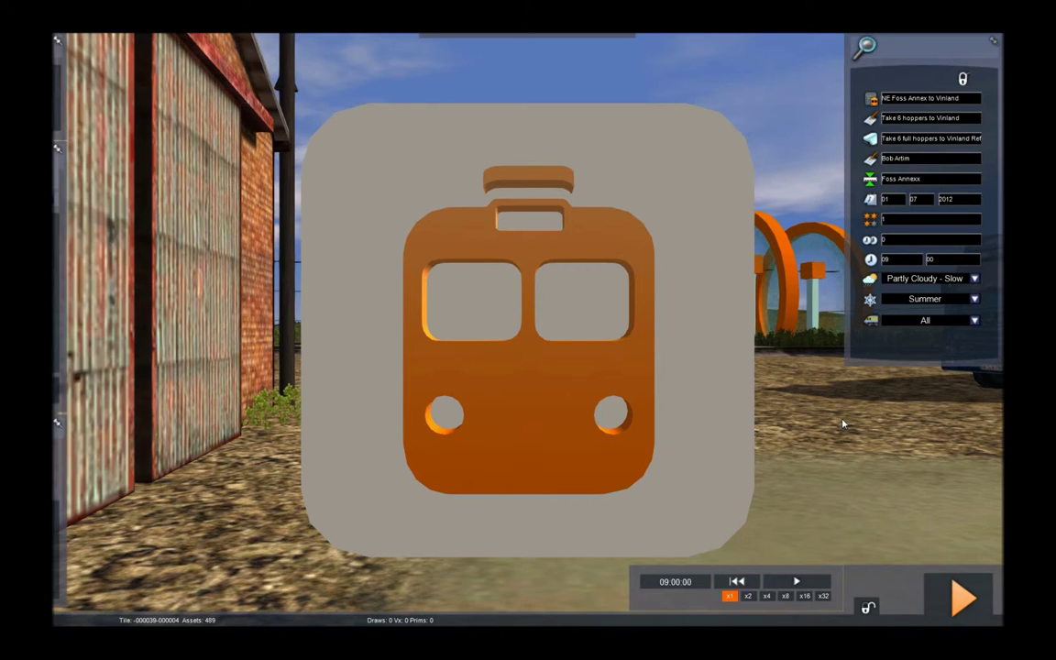
Step: Survey the sidings around the flour mill, parked trucks and brick shed where the scenario starts
{"action": "key", "text": "Up"}
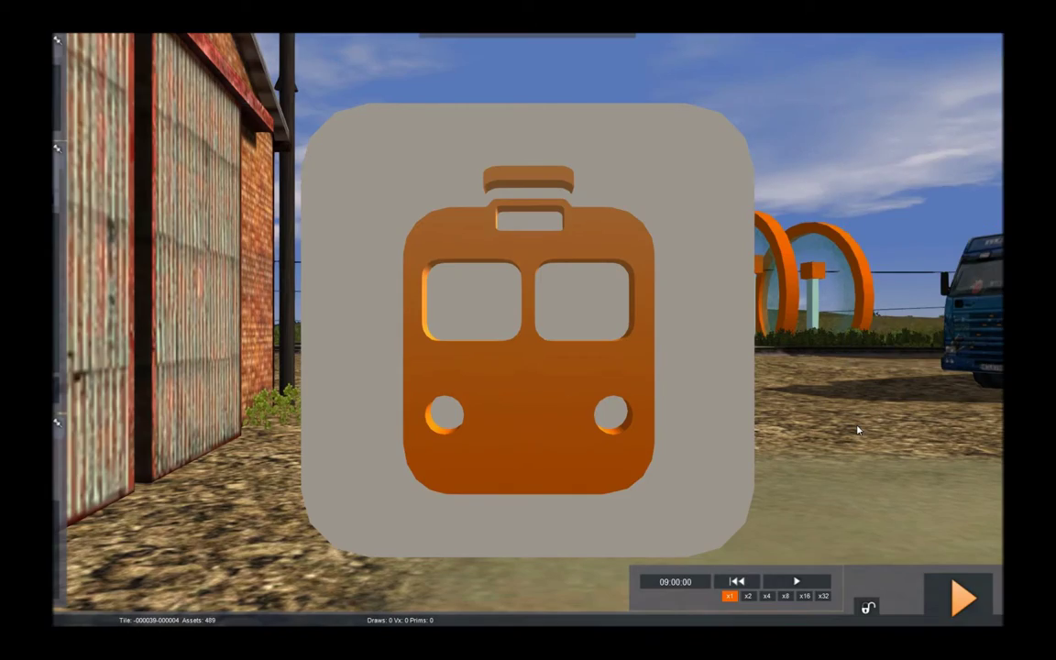
{"action": "key", "text": "Up"}
{"action": "key", "text": "Left"}
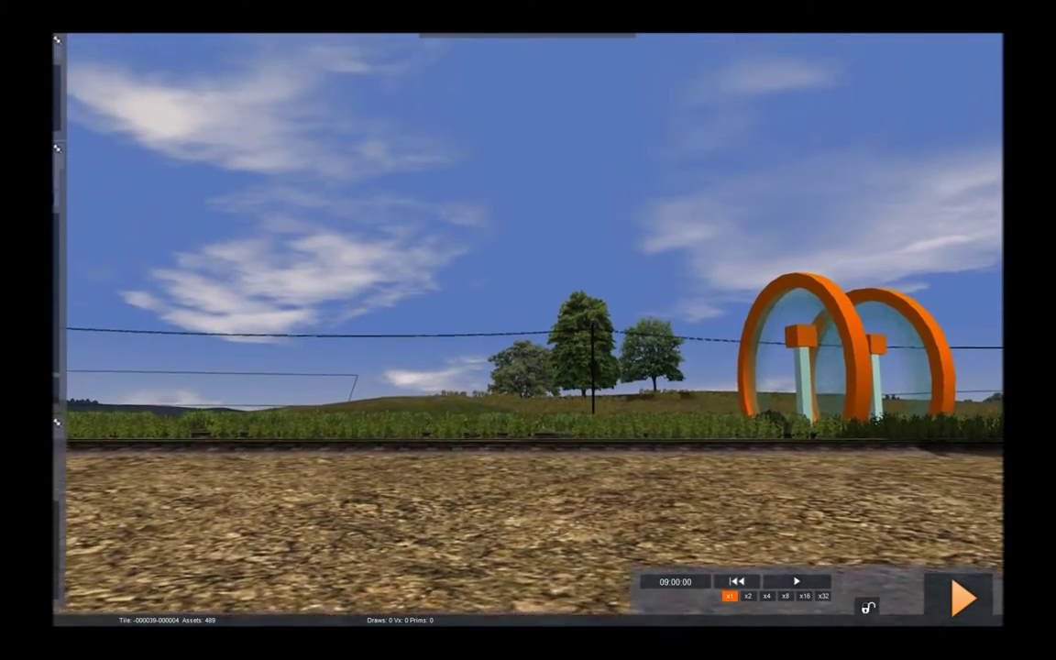
{"action": "key", "text": "Left"}
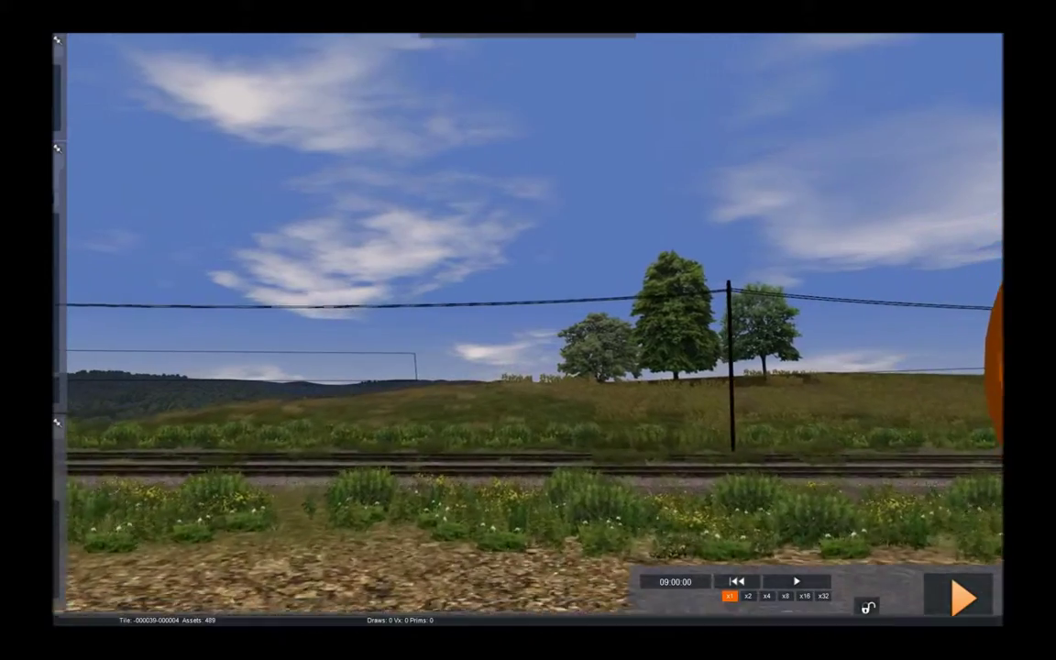
{"action": "key", "text": "Left"}
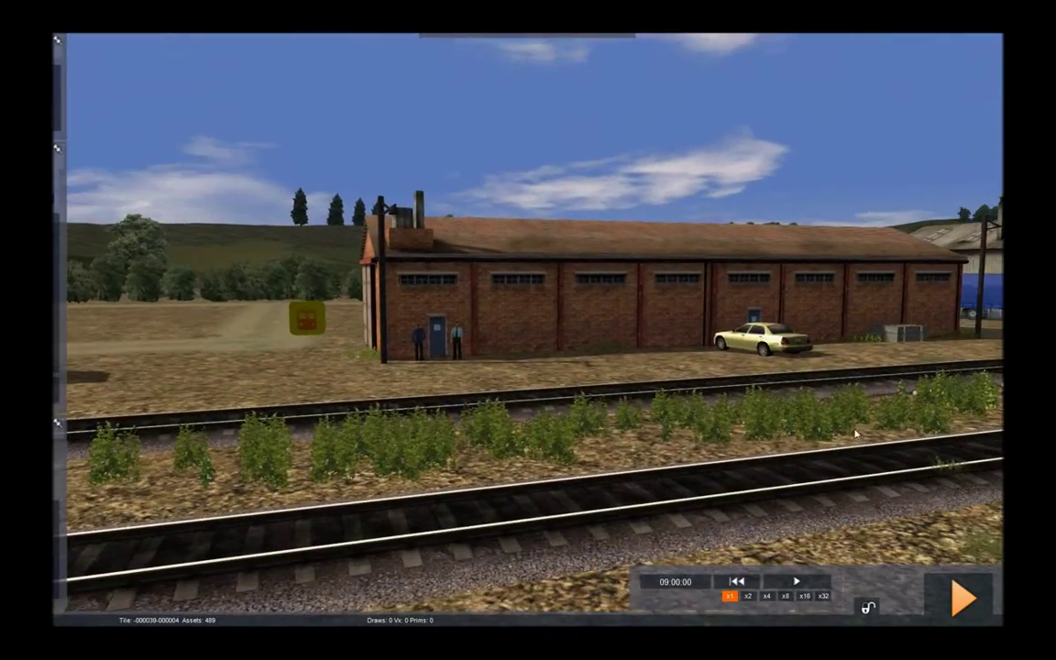
{"action": "right_click_drag", "start_coordinate": [856, 434], "coordinate": [779, 504]}
{"action": "key", "text": "Down"}
{"action": "key", "text": "Left"}
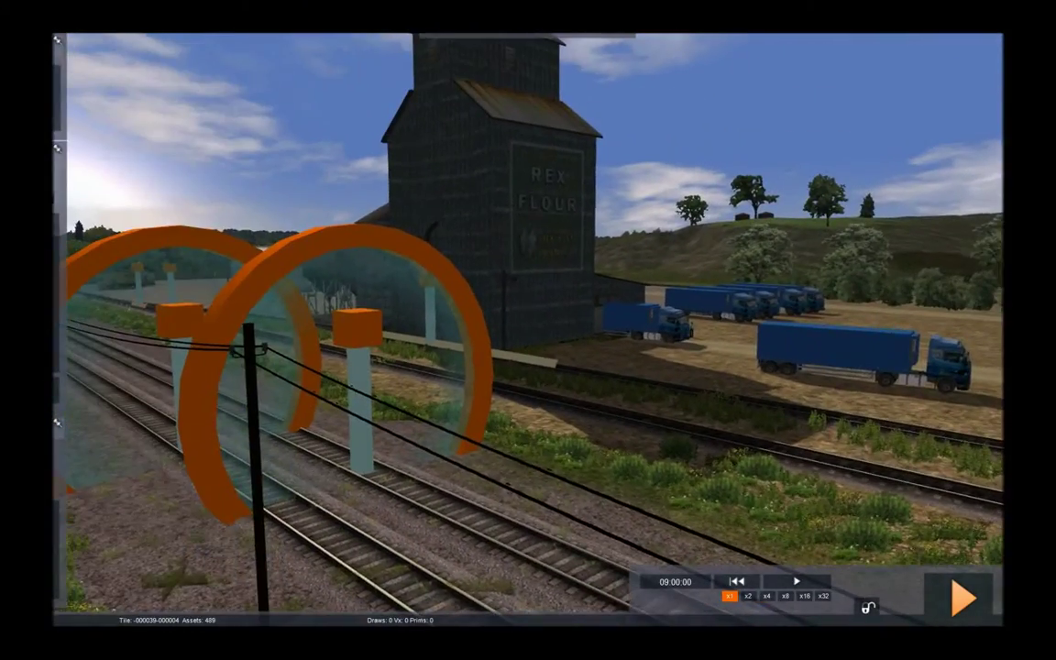
{"action": "right_click_drag", "start_coordinate": [779, 458], "coordinate": [954, 466]}
{"action": "key", "text": "Up"}
{"action": "key", "text": "Down"}
{"action": "key", "text": "Up"}
{"action": "key", "text": "Down"}
{"action": "mouse_move", "coordinate": [788, 467]}
{"action": "right_mouse_down"}
{"action": "mouse_move", "coordinate": [874, 449]}
{"action": "mouse_move", "coordinate": [723, 447]}
{"action": "mouse_move", "coordinate": [883, 449]}
{"action": "mouse_move", "coordinate": [723, 450]}
{"action": "mouse_move", "coordinate": [861, 450]}
{"action": "mouse_move", "coordinate": [785, 458]}
{"action": "right_mouse_up"}
{"action": "key", "text": "Up"}
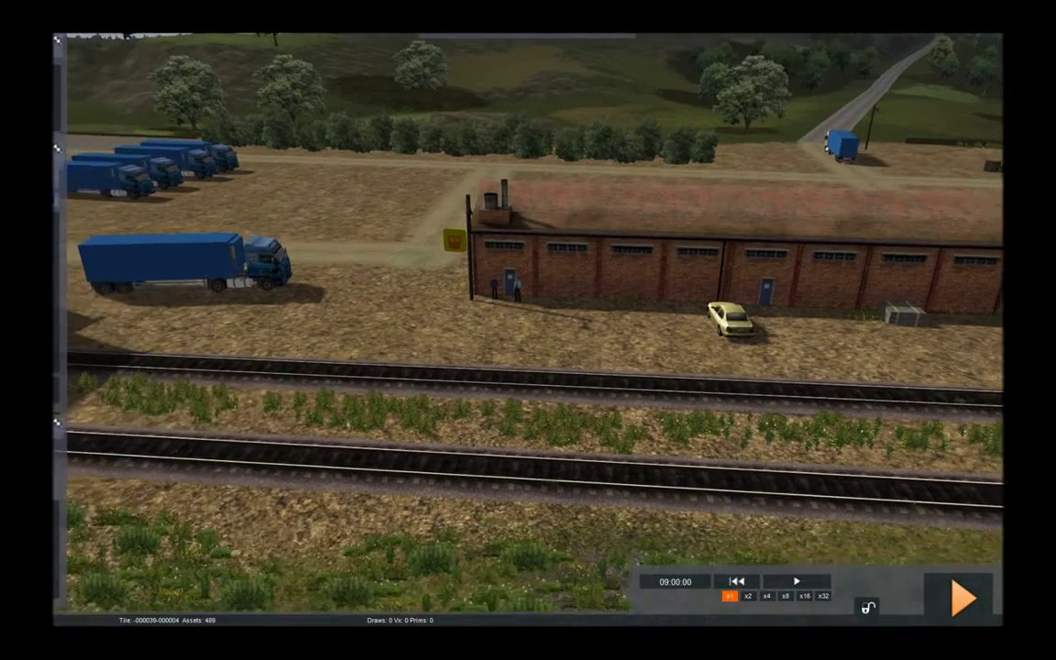
{"action": "key", "text": "Down"}
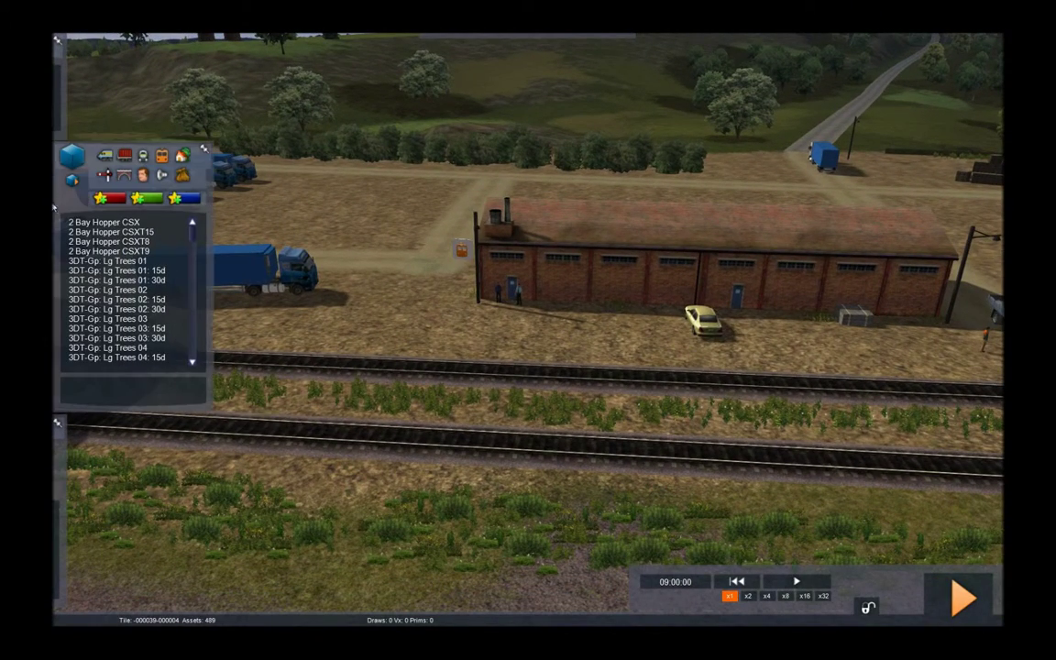
Step: Keep the toolbox, asset browser and tool options flyouts permanently open
{"action": "mouse_move", "coordinate": [168, 46]}
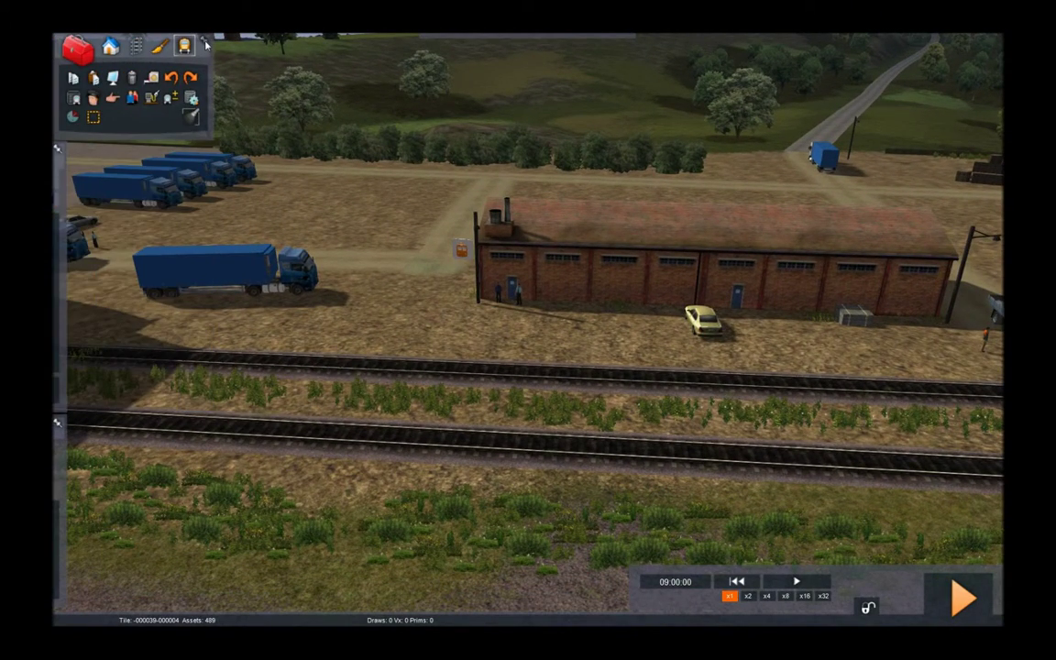
{"action": "mouse_move", "coordinate": [53, 172]}
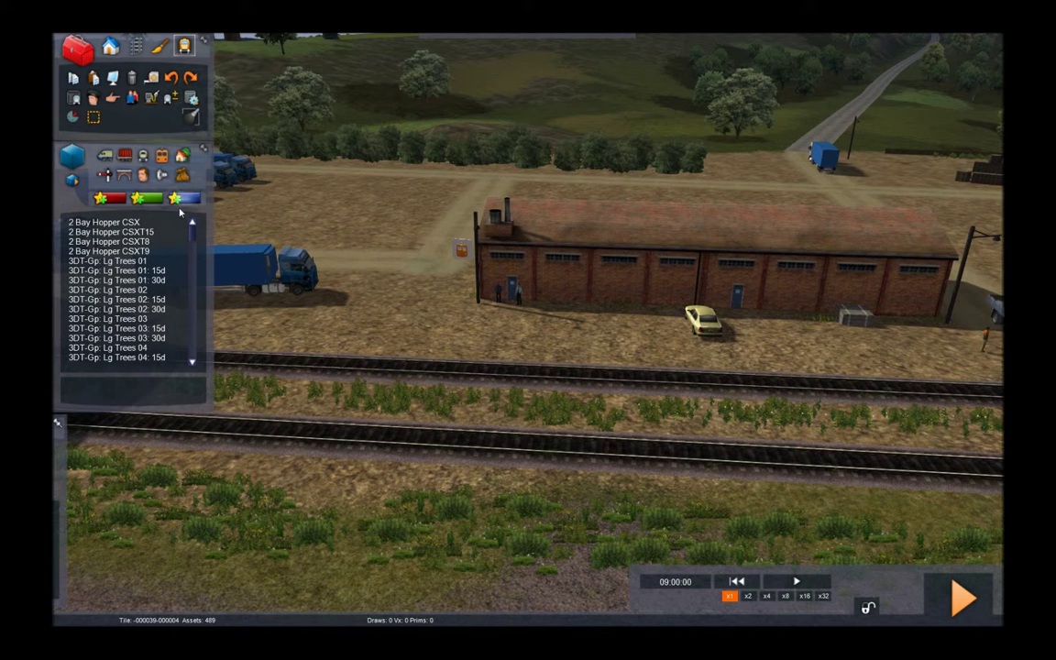
{"action": "mouse_move", "coordinate": [69, 426]}
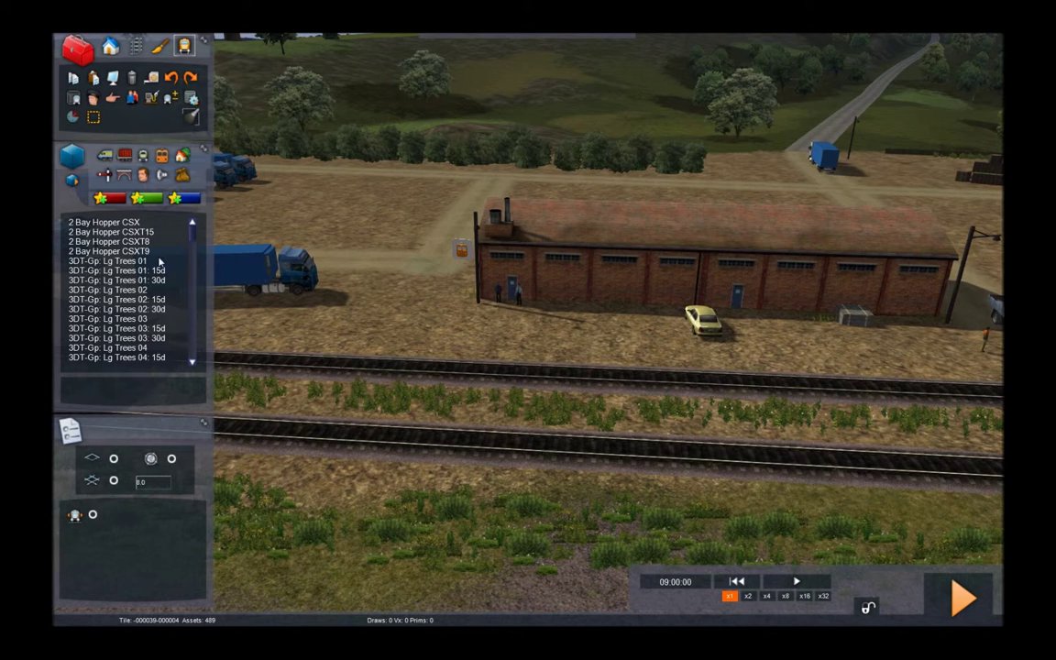
Step: Limit the asset list to rolling stock and choose NE - Hopper 2-Bay Green for placement
{"action": "left_click", "coordinate": [125, 157]}
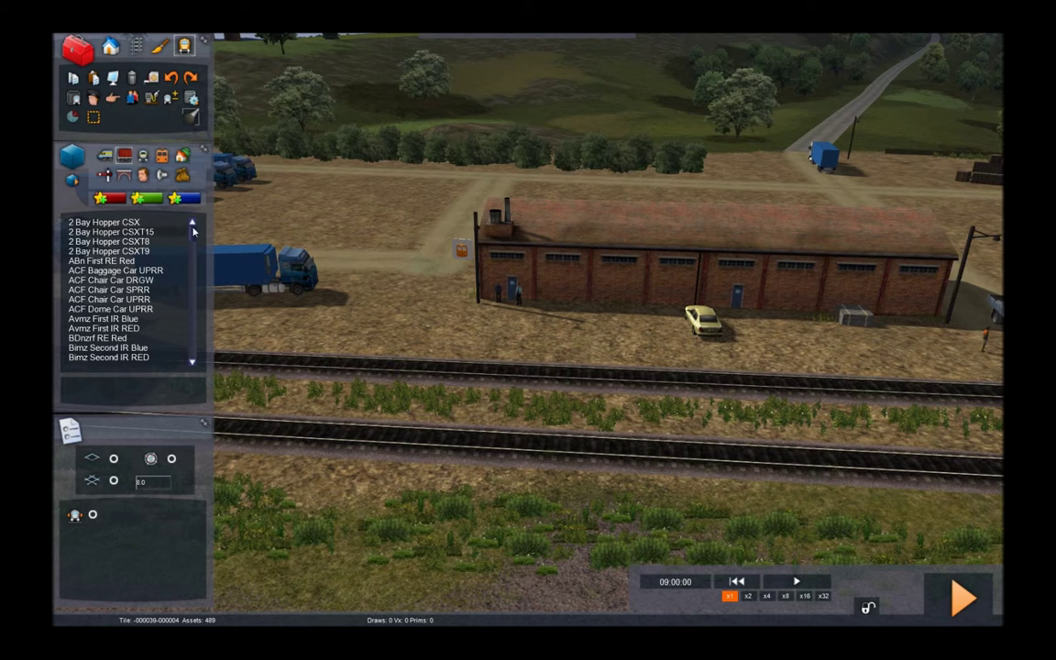
{"action": "left_click_drag", "start_coordinate": [192, 234], "coordinate": [194, 314]}
{"action": "scroll", "coordinate": [155, 350], "scroll_direction": "down", "scroll_amount": 6}
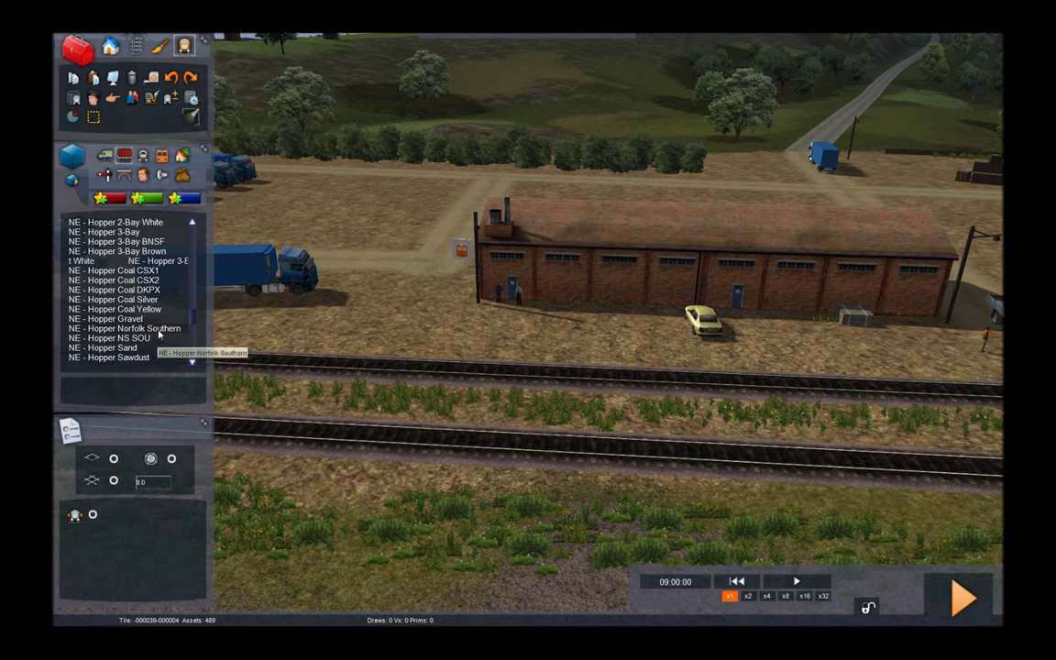
{"action": "scroll", "coordinate": [147, 275], "scroll_direction": "up", "scroll_amount": 3}
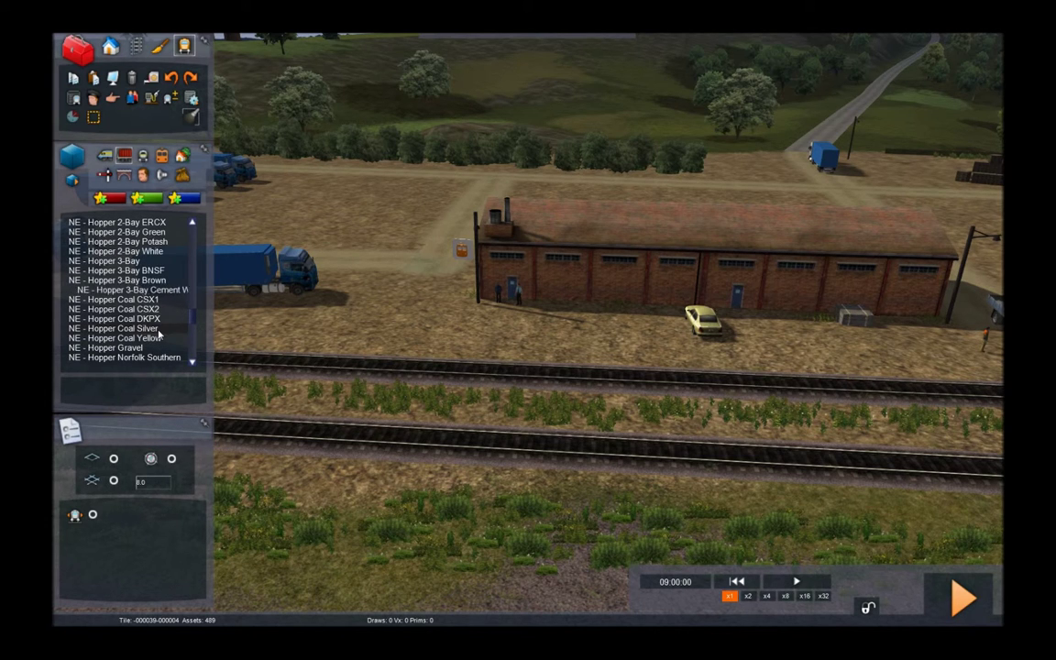
{"action": "left_click", "coordinate": [138, 234]}
Step: Place three green two-bay hoppers coupled in a row on the siding beside the brick shed
{"action": "left_click", "coordinate": [523, 368]}
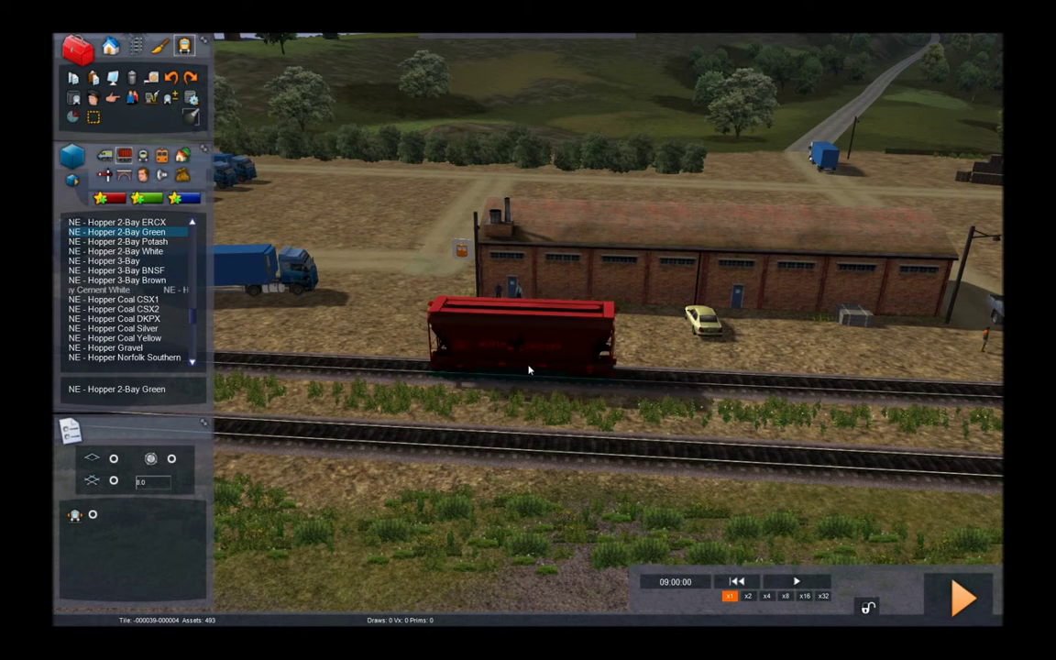
{"action": "left_click_drag", "start_coordinate": [529, 369], "coordinate": [541, 369]}
{"action": "left_click", "coordinate": [541, 370]}
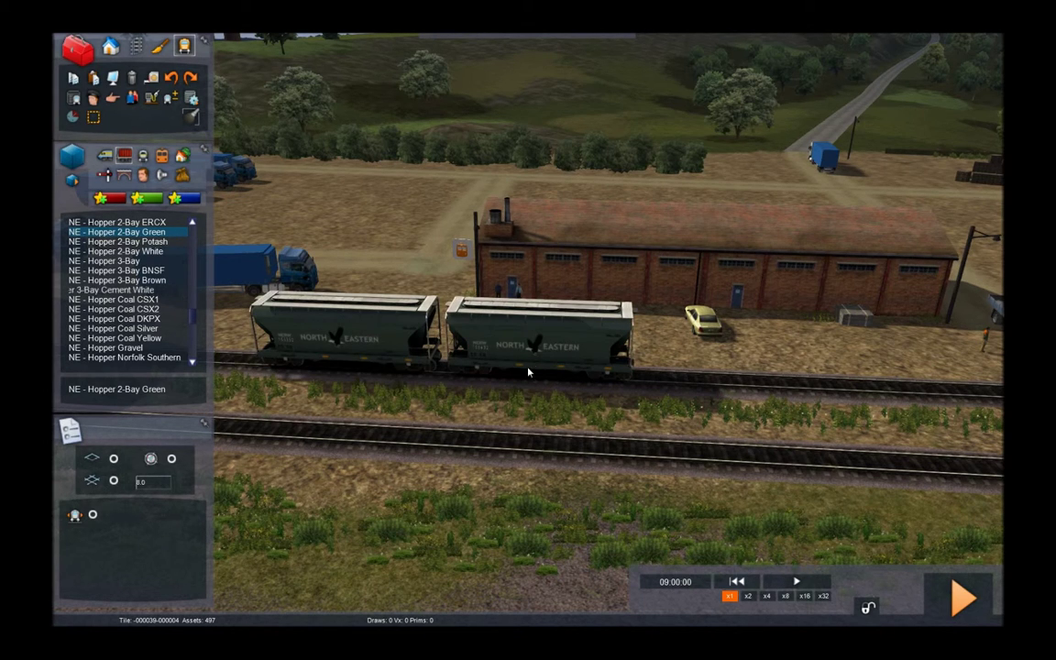
{"action": "left_click", "coordinate": [669, 370]}
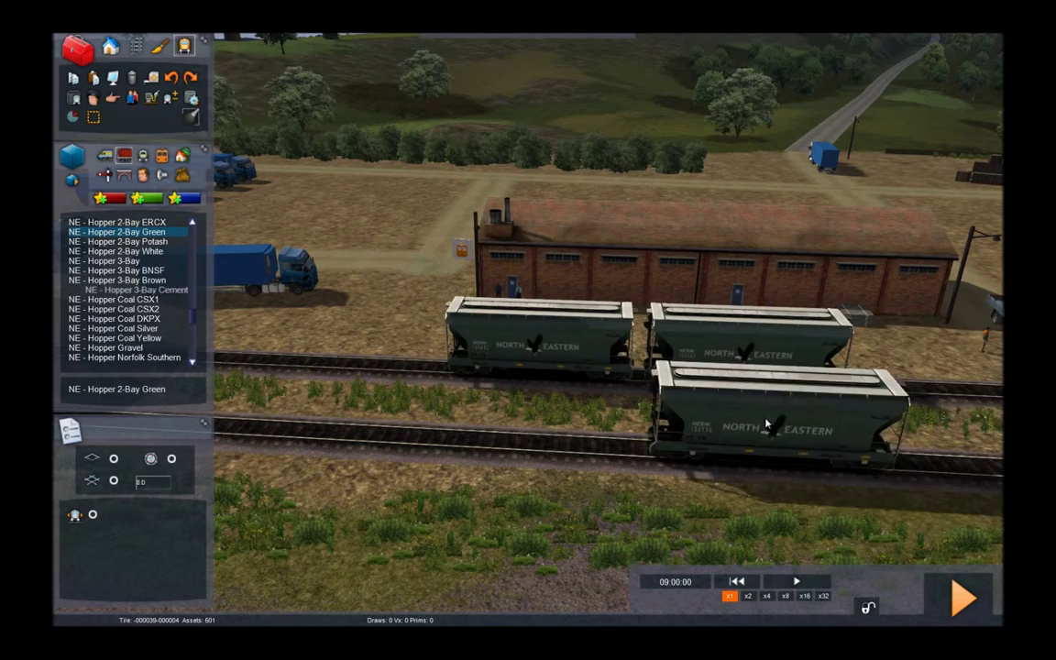
{"action": "left_click", "coordinate": [855, 389]}
{"action": "right_click", "coordinate": [858, 390]}
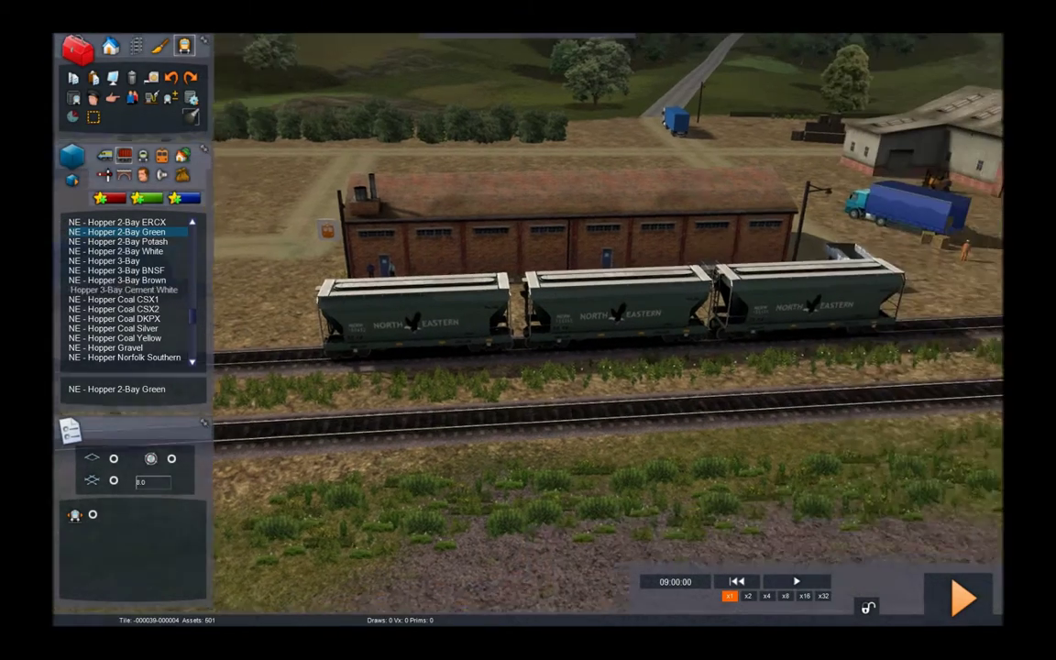
Step: Add three more green two-bay hoppers to the far end of the row, making six
{"action": "left_click", "coordinate": [570, 350]}
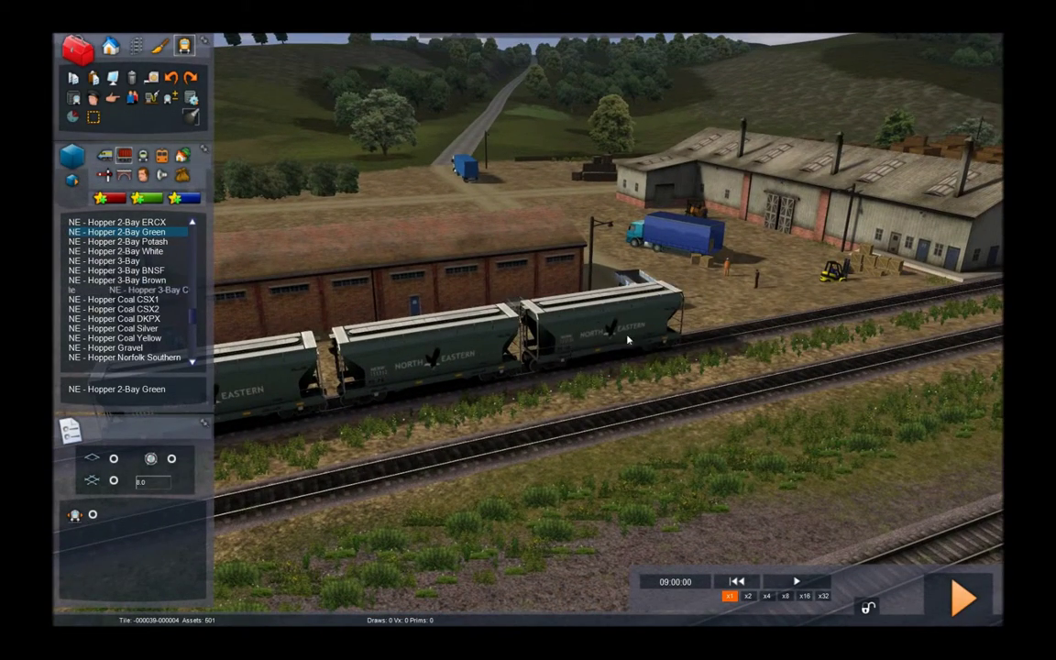
{"action": "left_click", "coordinate": [694, 317]}
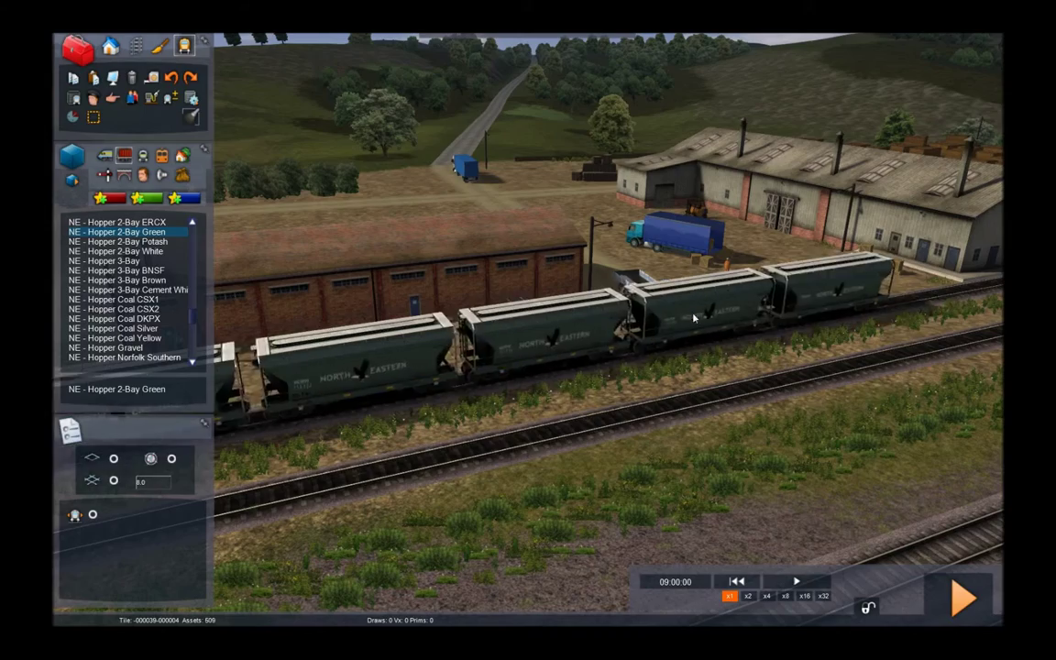
{"action": "left_click", "coordinate": [850, 294]}
{"action": "right_click_drag", "start_coordinate": [648, 466], "coordinate": [584, 550]}
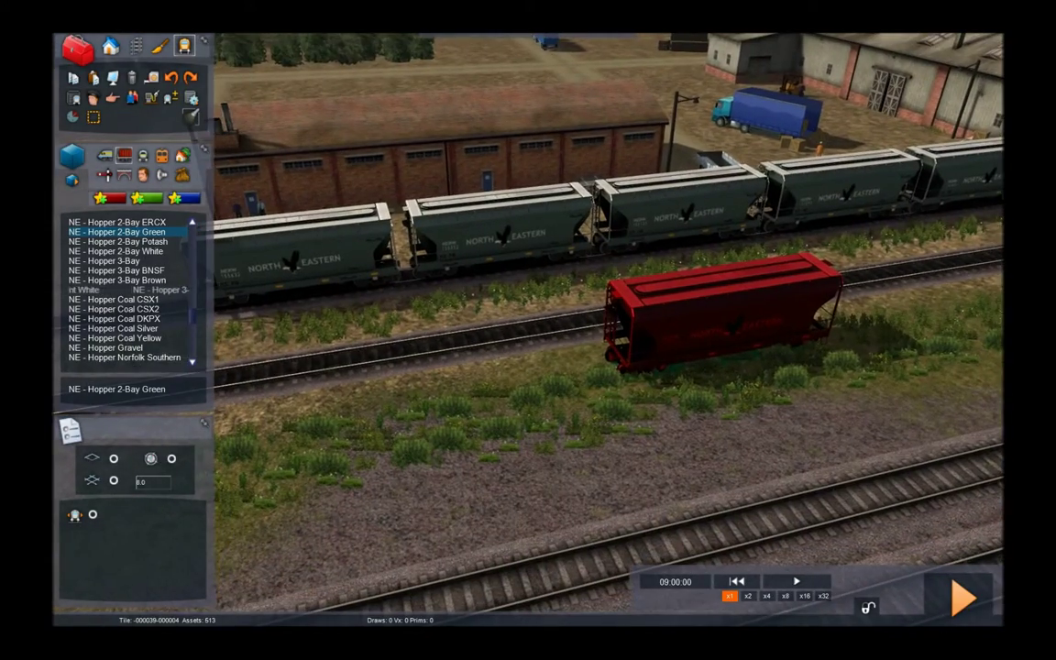
{"action": "key", "text": "Down"}
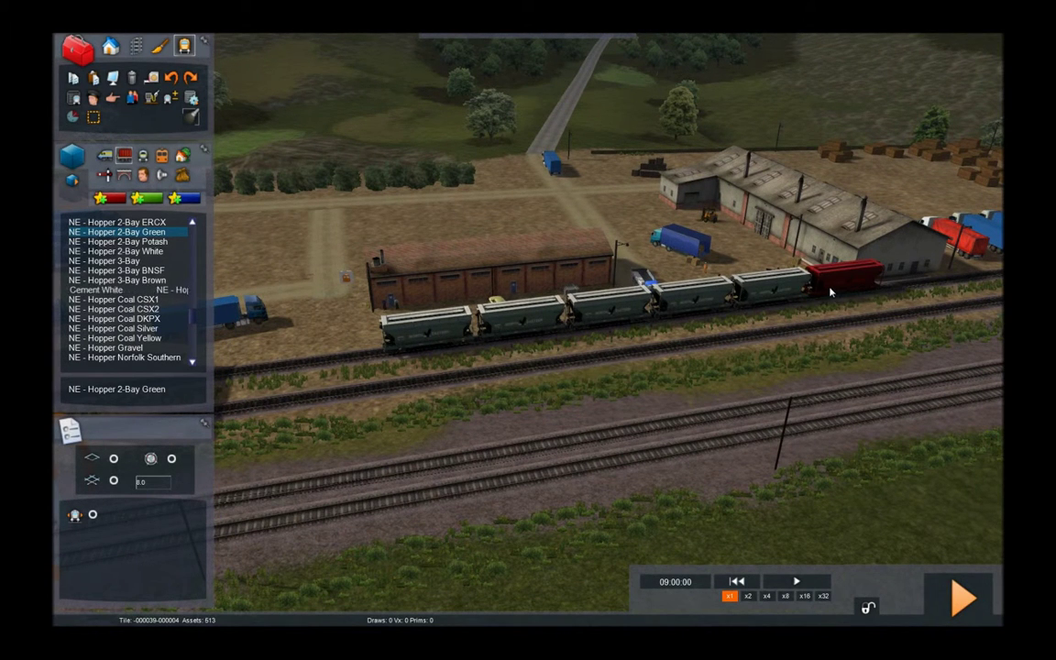
{"action": "left_click", "coordinate": [829, 291]}
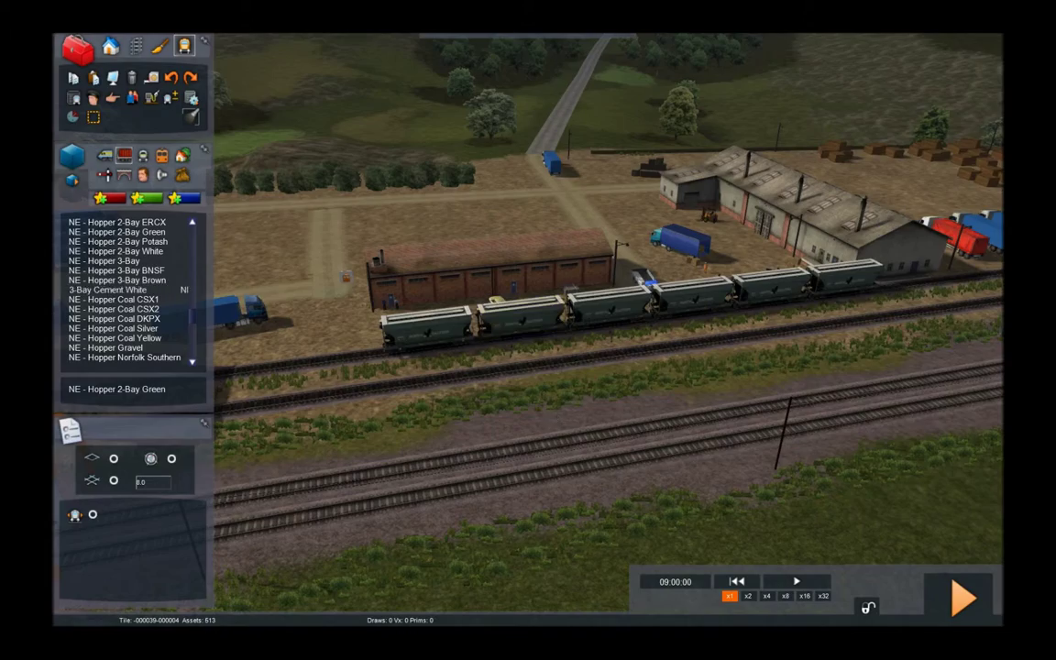
Step: Inspect the row of hoppers on the siding, starting from the wagon nearest the shed's signpost
{"action": "right_click_drag", "start_coordinate": [587, 330], "coordinate": [467, 330]}
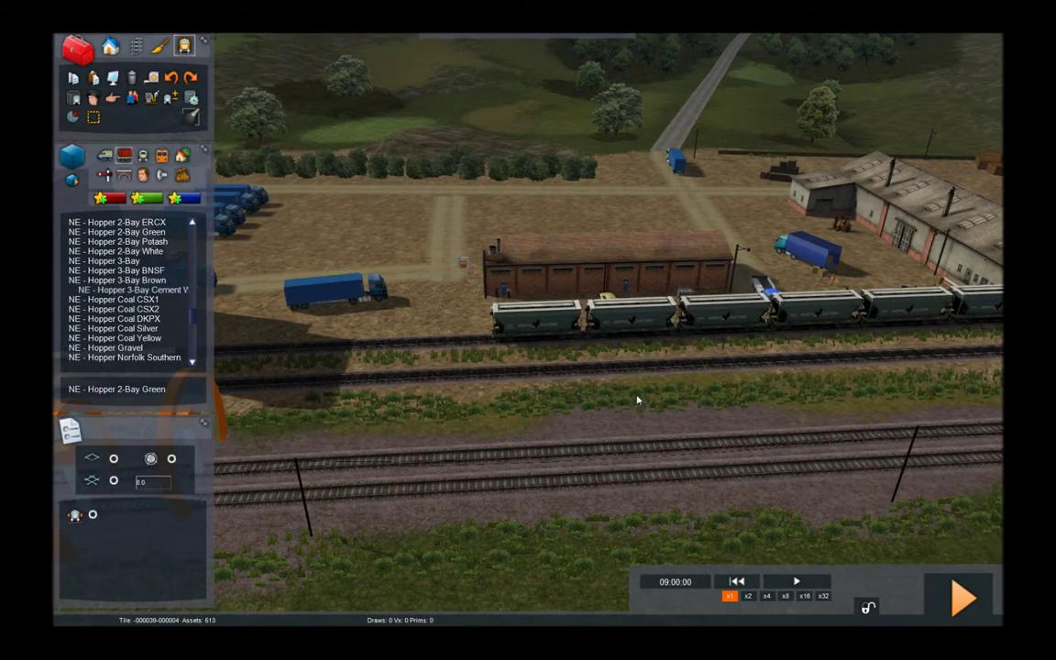
{"action": "key", "text": "Up"}
{"action": "mouse_move", "coordinate": [638, 400]}
{"action": "right_mouse_down"}
{"action": "mouse_move", "coordinate": [627, 400]}
{"action": "mouse_move", "coordinate": [656, 400]}
{"action": "mouse_move", "coordinate": [638, 399]}
{"action": "right_mouse_up"}
{"action": "key", "text": "Up"}
{"action": "key", "text": "Up"}
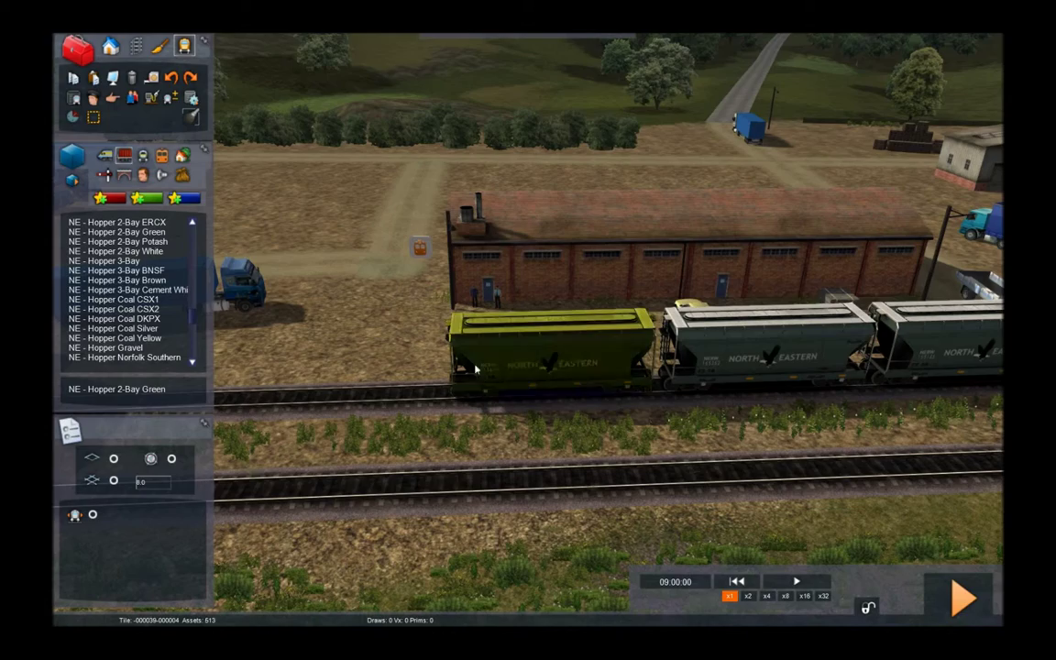
{"action": "right_click_drag", "start_coordinate": [551, 358], "coordinate": [741, 362]}
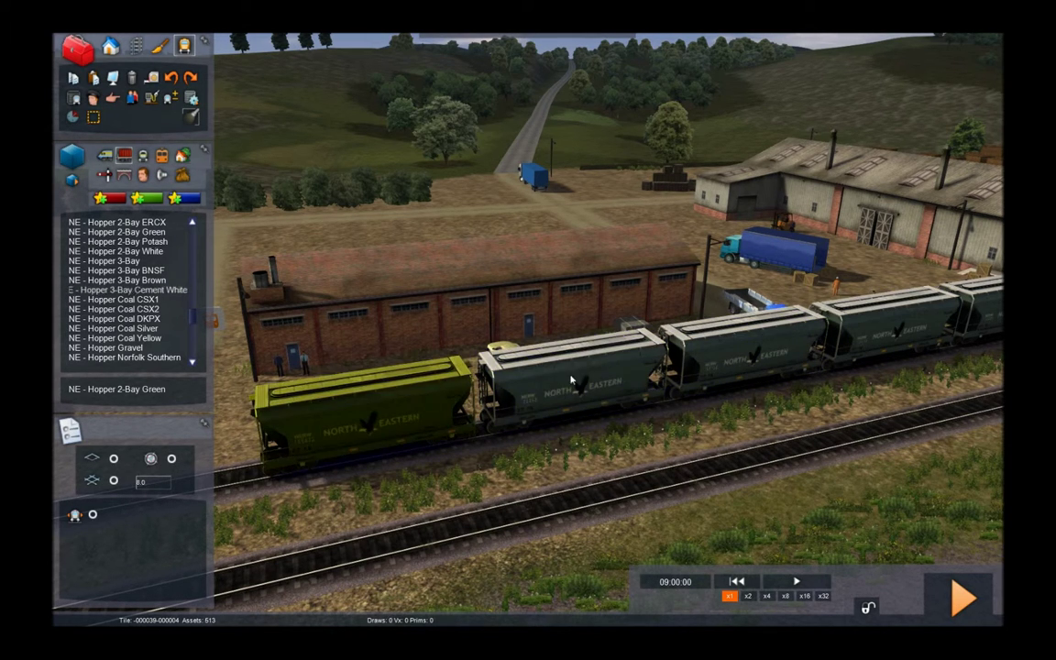
{"action": "left_click", "coordinate": [434, 414]}
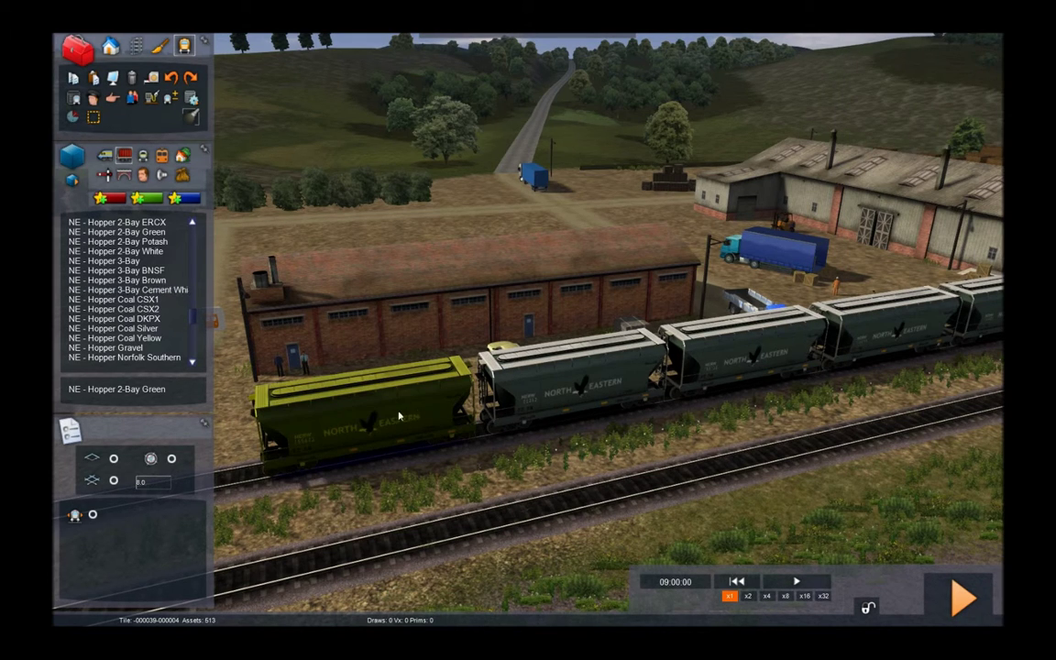
{"action": "right_click_drag", "start_coordinate": [763, 512], "coordinate": [810, 523]}
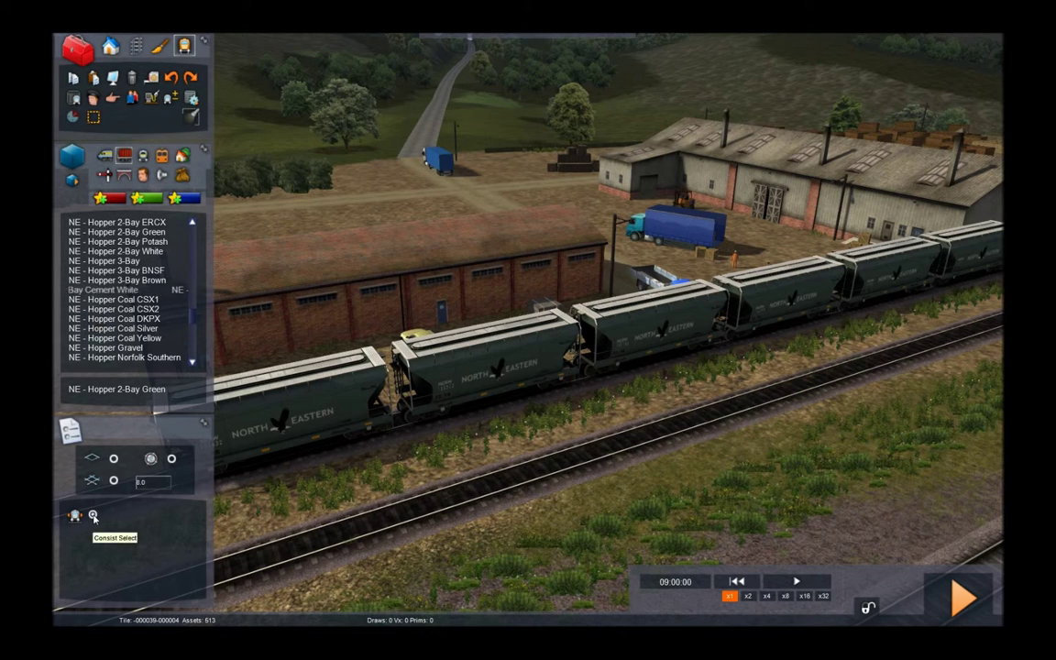
Step: Enable Consist Select, select the entire row of hoppers as one consist, and clear the selection
{"action": "left_click", "coordinate": [486, 388]}
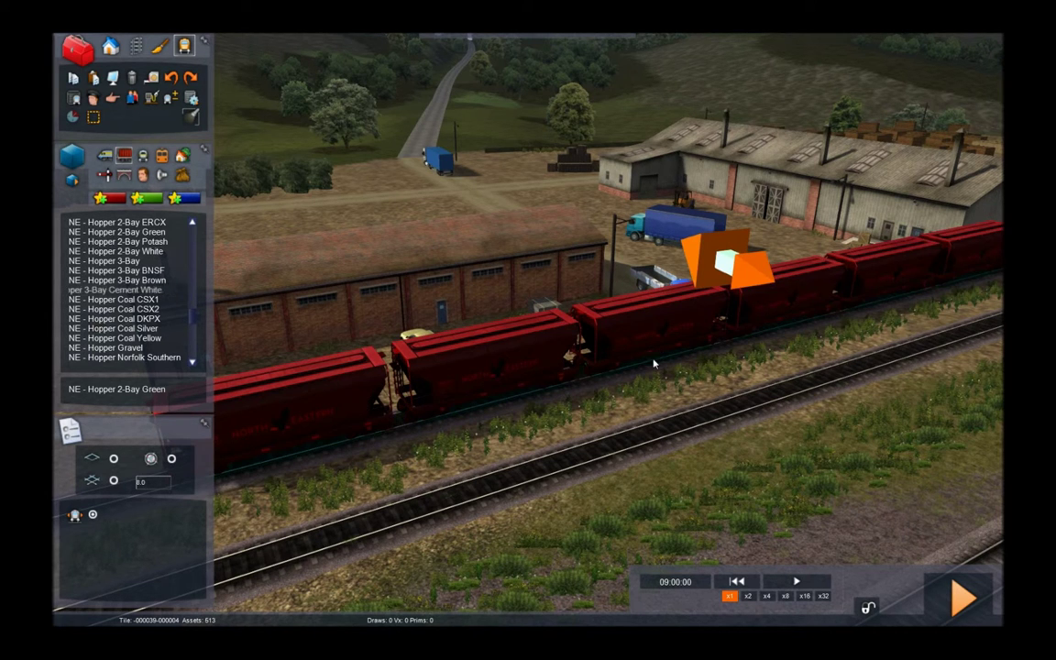
{"action": "right_click_drag", "start_coordinate": [486, 388], "coordinate": [642, 302]}
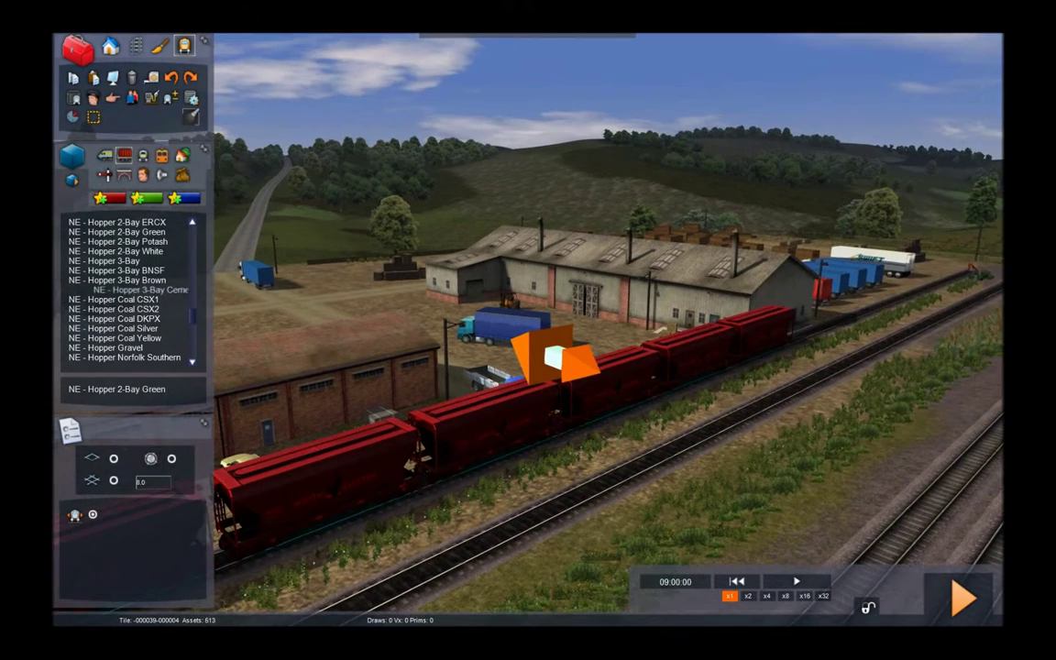
{"action": "right_click", "coordinate": [374, 475]}
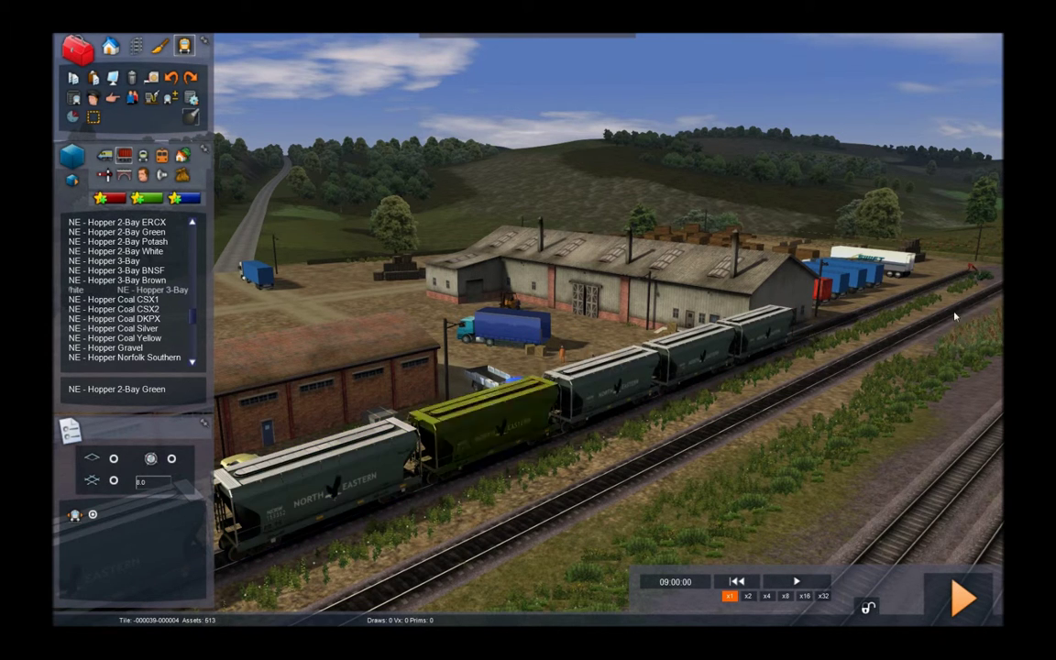
{"action": "left_click", "coordinate": [370, 486]}
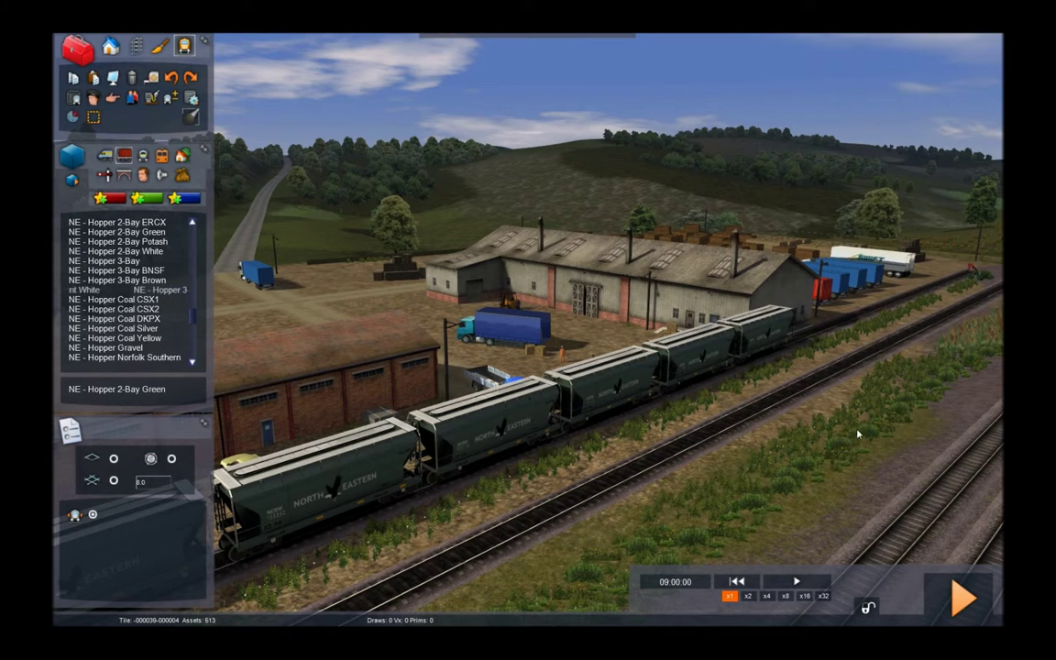
Step: Examine the hopper consist along its siding and the empty track ahead of its first wagon
{"action": "right_click_drag", "start_coordinate": [860, 434], "coordinate": [981, 431]}
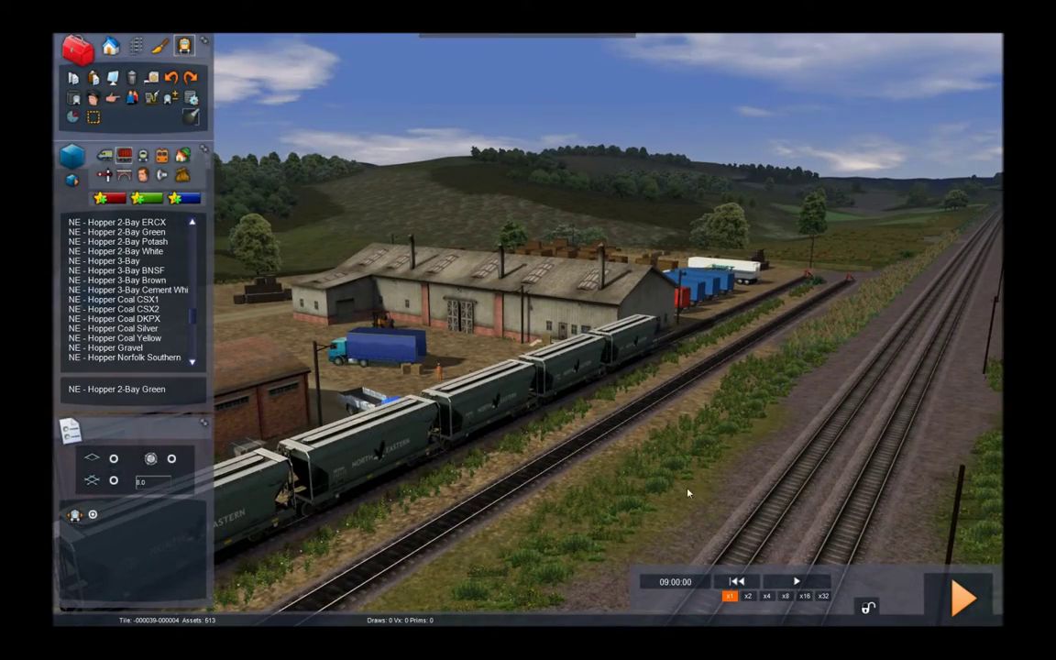
{"action": "right_click_drag", "start_coordinate": [688, 493], "coordinate": [628, 515]}
{"action": "right_click_drag", "start_coordinate": [793, 477], "coordinate": [949, 438]}
{"action": "left_click", "coordinate": [601, 365]}
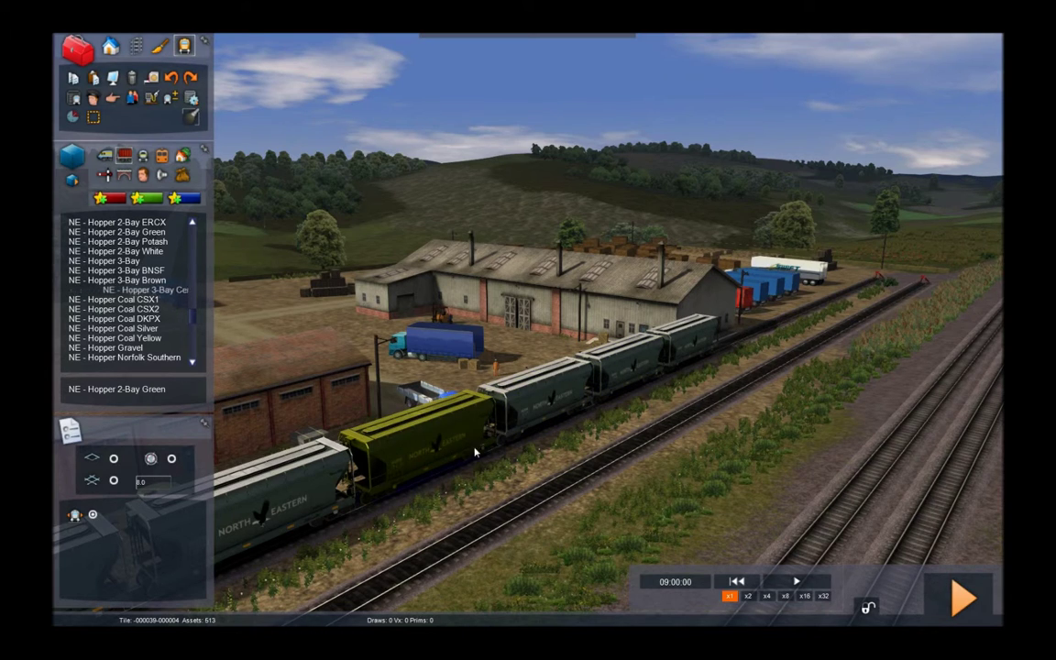
{"action": "right_click_drag", "start_coordinate": [630, 512], "coordinate": [665, 515]}
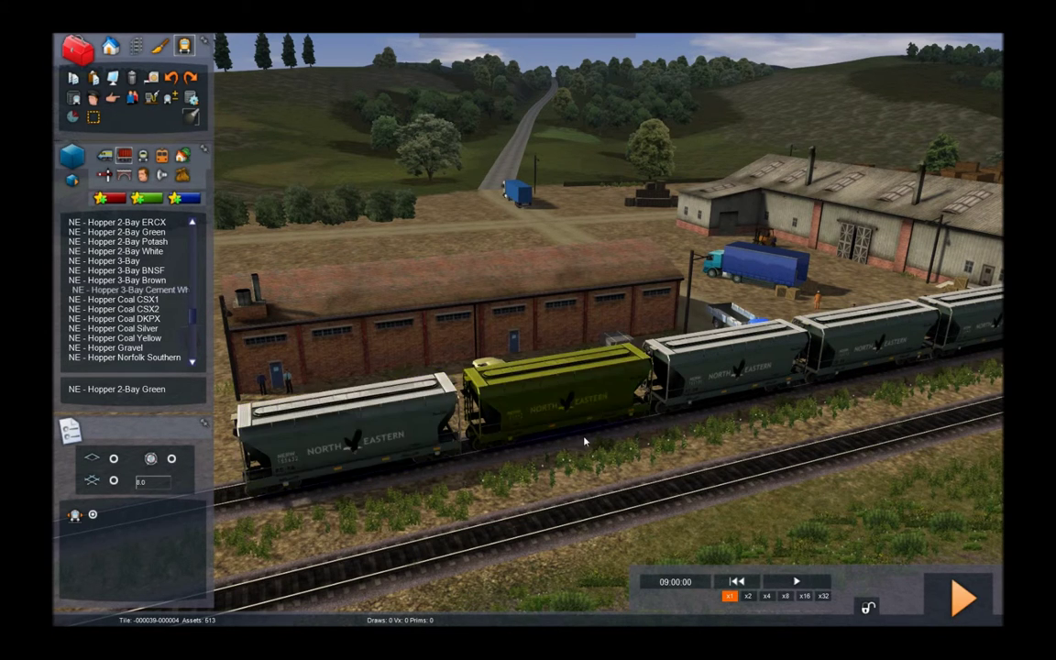
{"action": "right_click_drag", "start_coordinate": [631, 448], "coordinate": [651, 462]}
{"action": "left_click", "coordinate": [425, 327]}
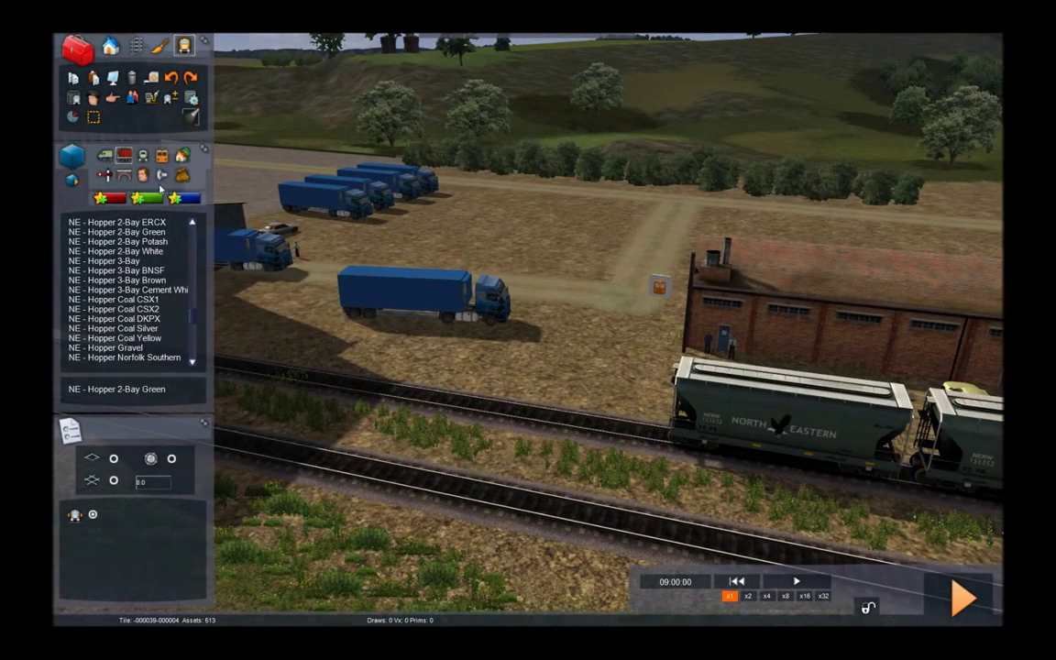
Step: Place one NE - SD40-2 Blue locomotive on the hoppers' siding, beside the Rex Flour building and clear of the first hopper
{"action": "left_click", "coordinate": [105, 157]}
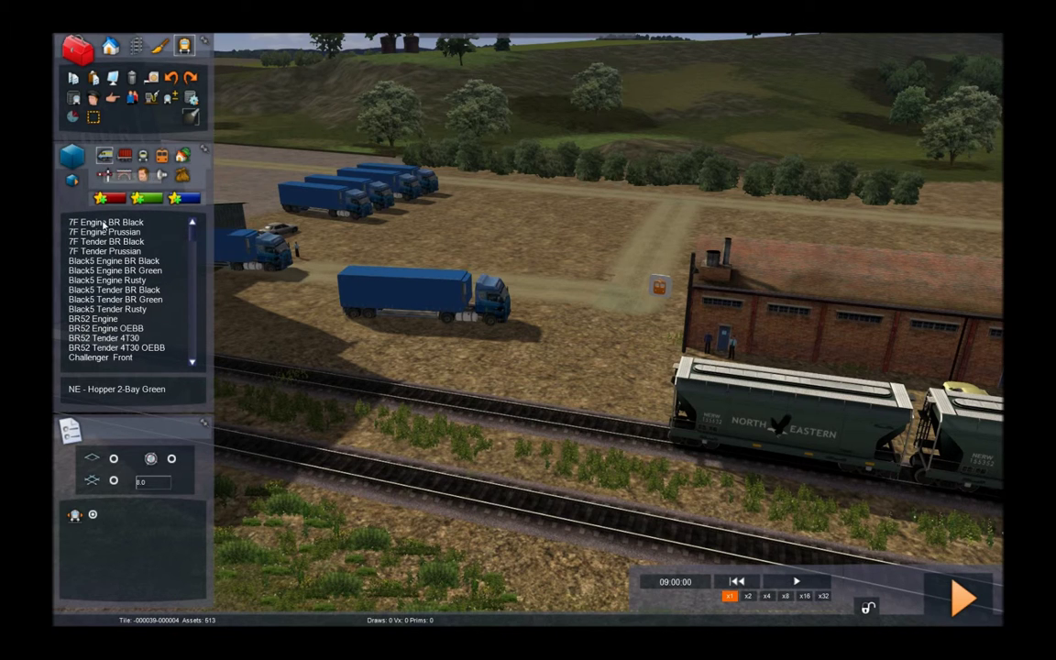
{"action": "left_click_drag", "start_coordinate": [193, 242], "coordinate": [194, 301]}
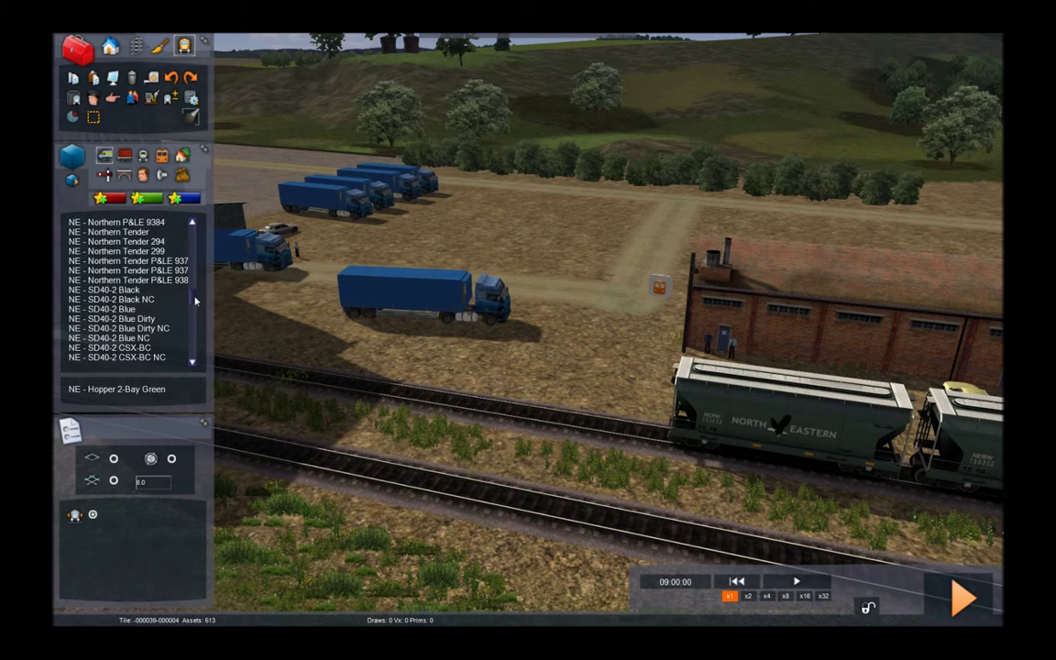
{"action": "left_click", "coordinate": [124, 309]}
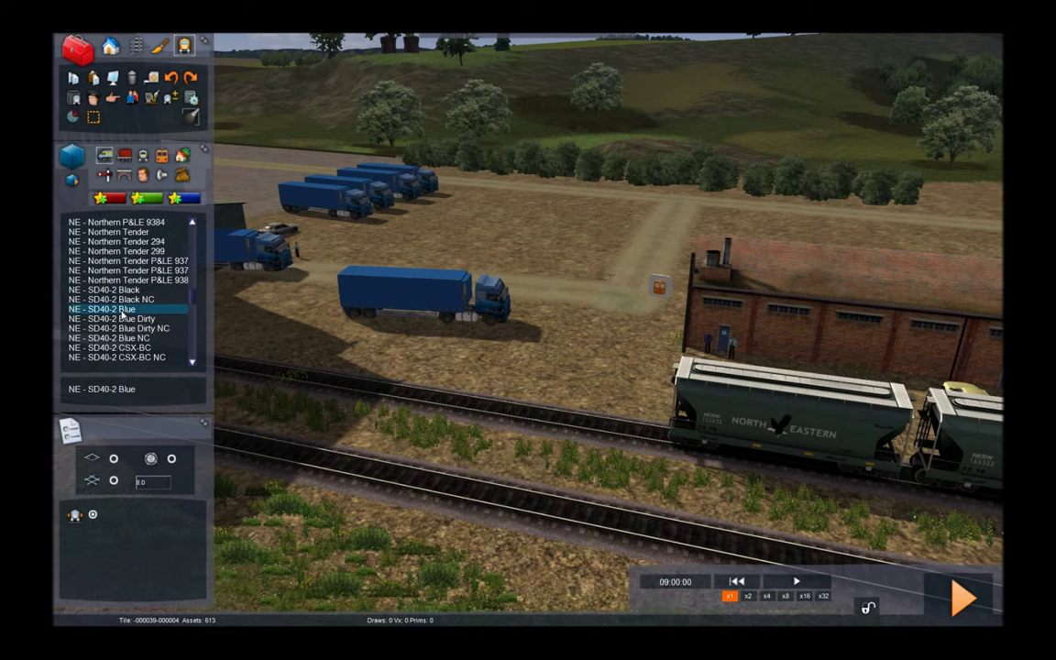
{"action": "left_click", "coordinate": [406, 376]}
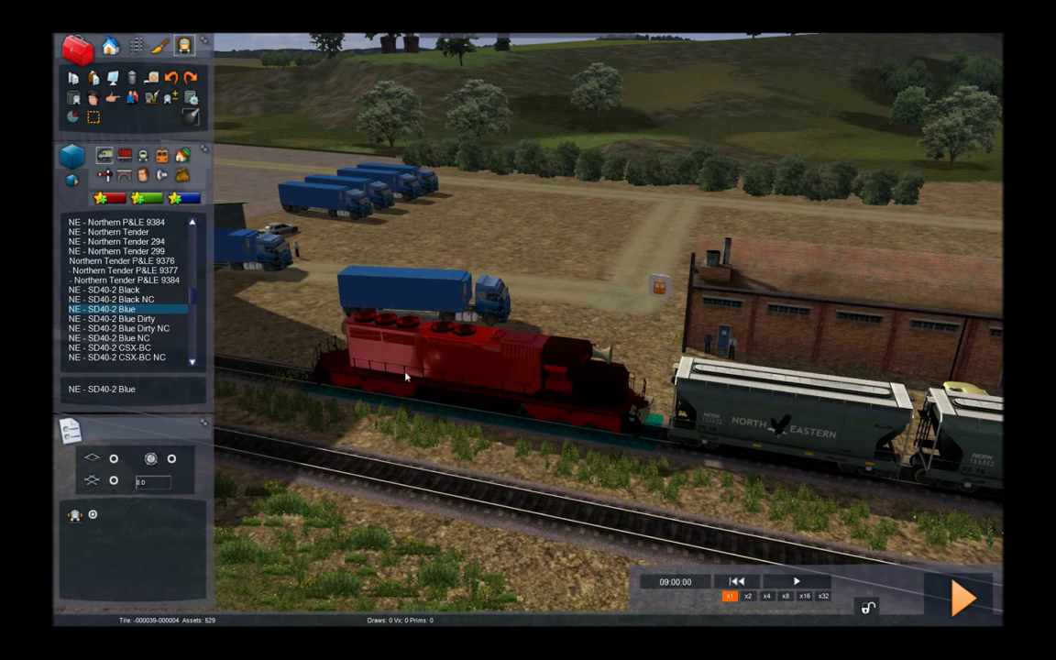
{"action": "right_click_drag", "start_coordinate": [361, 350], "coordinate": [314, 359]}
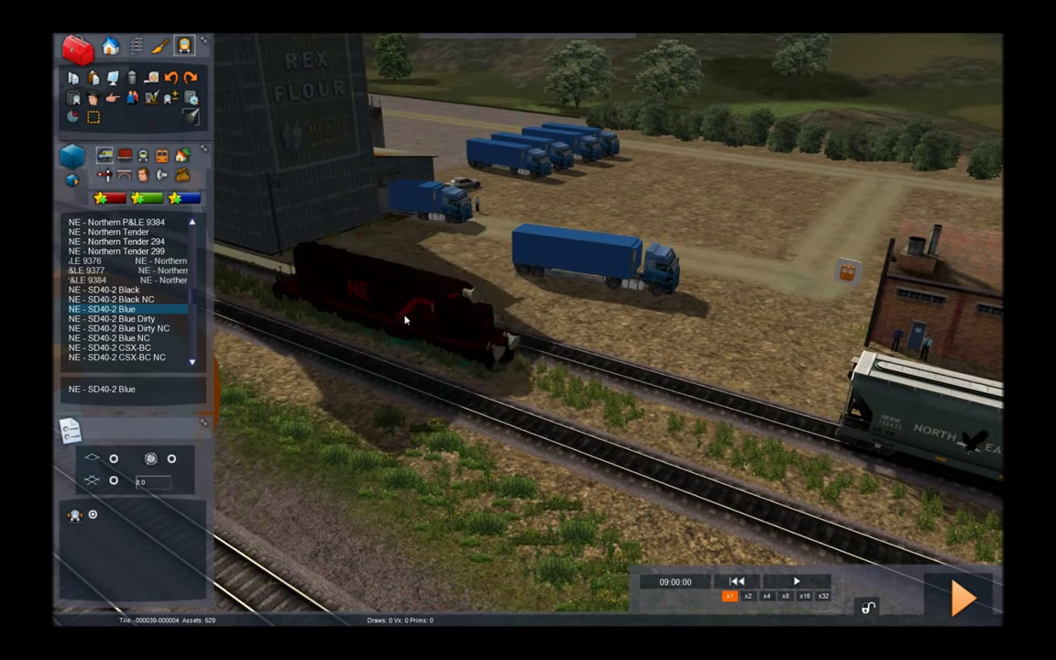
{"action": "left_click", "coordinate": [466, 327]}
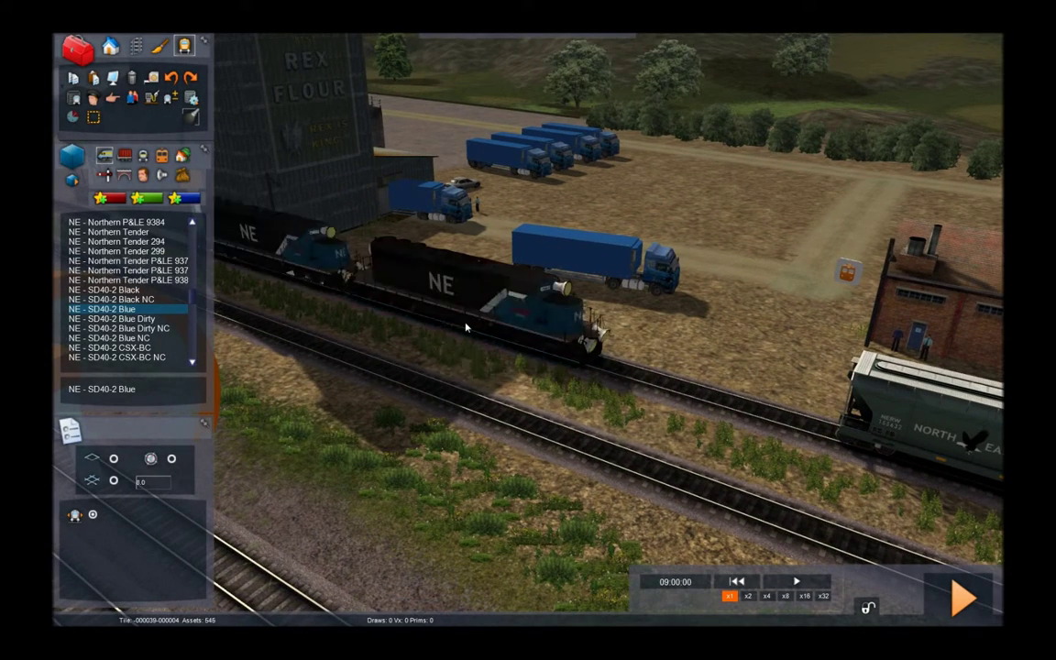
{"action": "right_click", "coordinate": [424, 407]}
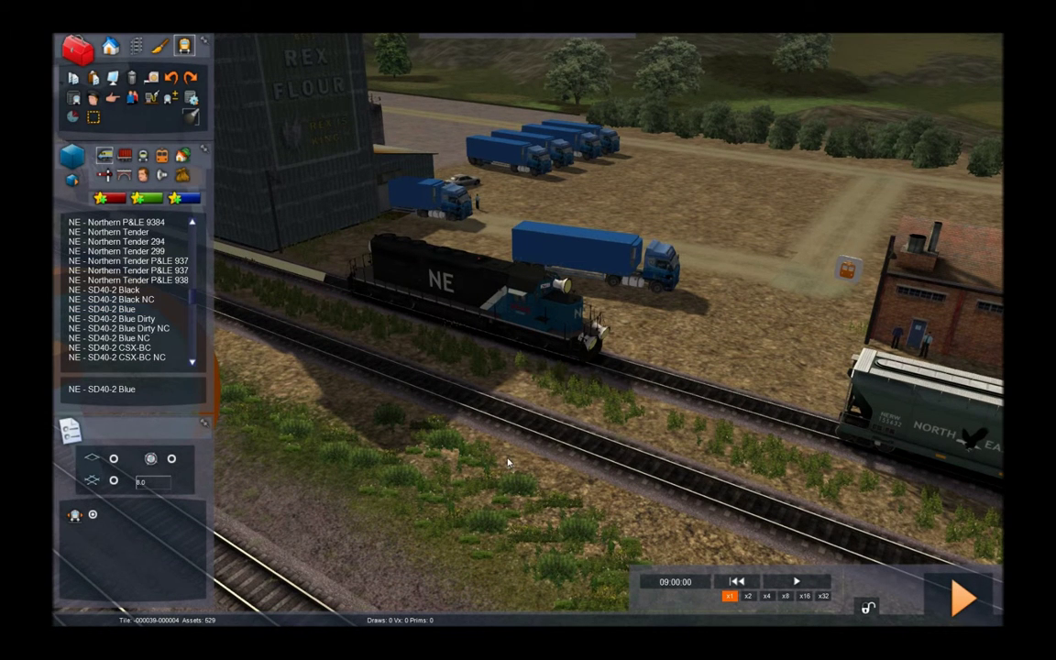
Step: Turn the SD40-2 locomotive around on its track so its cab end faces away from the hoppers
{"action": "left_click", "coordinate": [450, 332]}
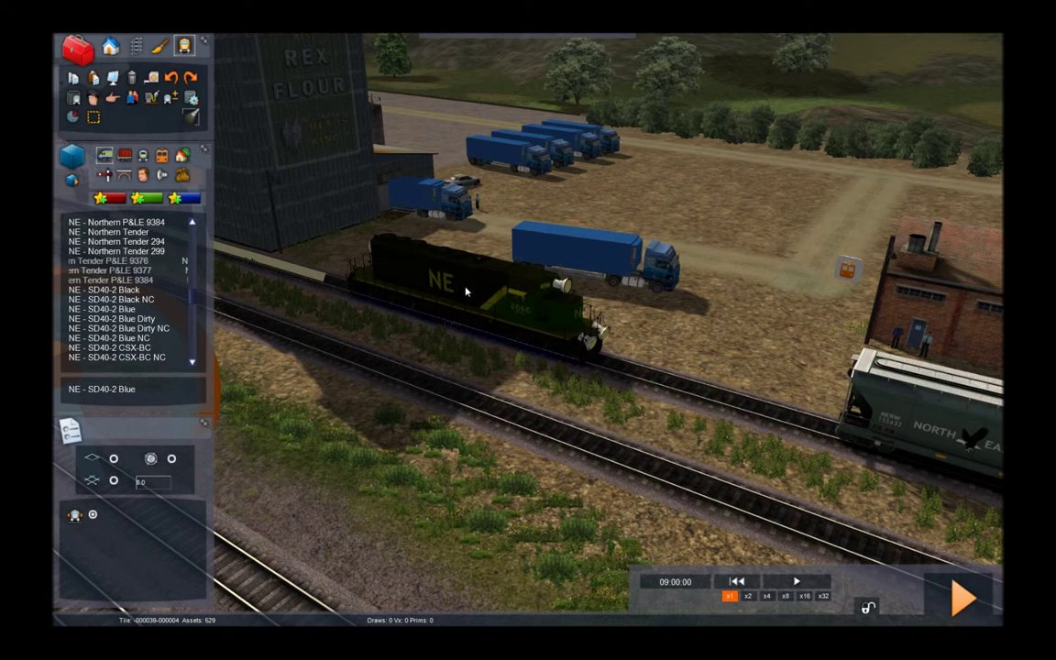
{"action": "left_click", "coordinate": [466, 292]}
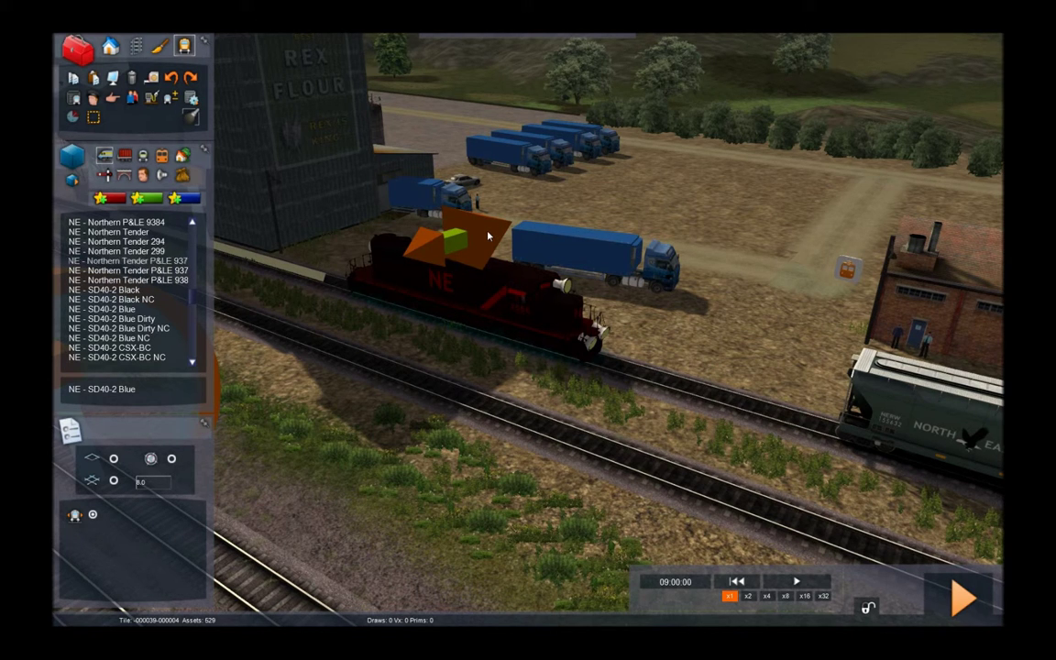
{"action": "left_click_drag", "start_coordinate": [489, 236], "coordinate": [478, 385]}
{"action": "left_click", "coordinate": [528, 377]}
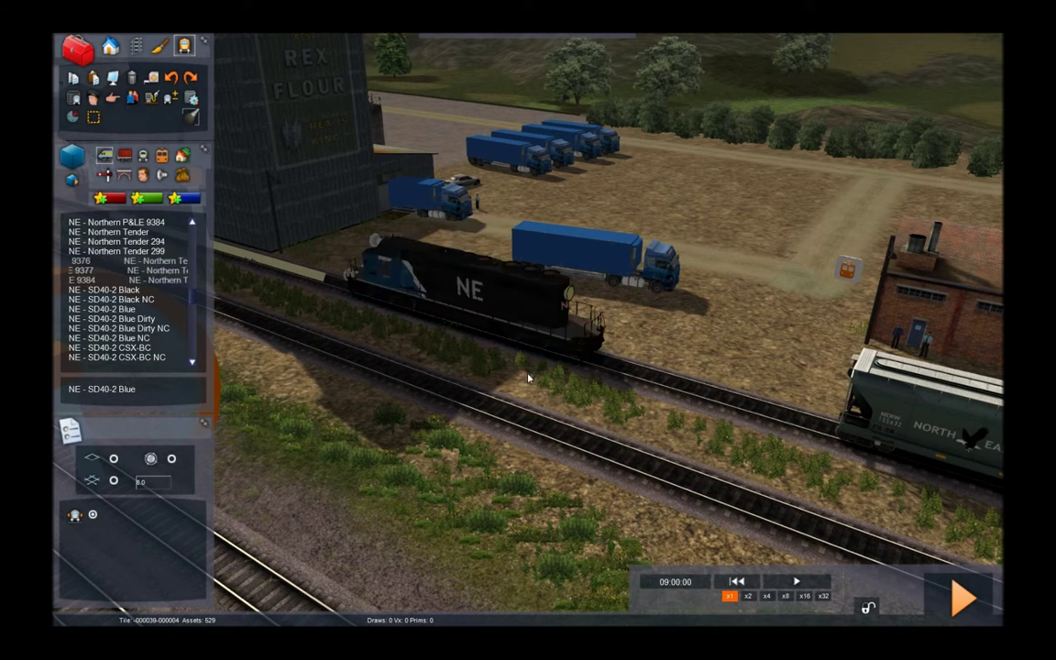
Step: Couple the locomotive to the first hopper, check the joint closely, and shift the whole train along the siding toward the Rex Flour building
{"action": "left_click_drag", "start_coordinate": [435, 281], "coordinate": [622, 437]}
{"action": "right_click_drag", "start_coordinate": [598, 489], "coordinate": [761, 490]}
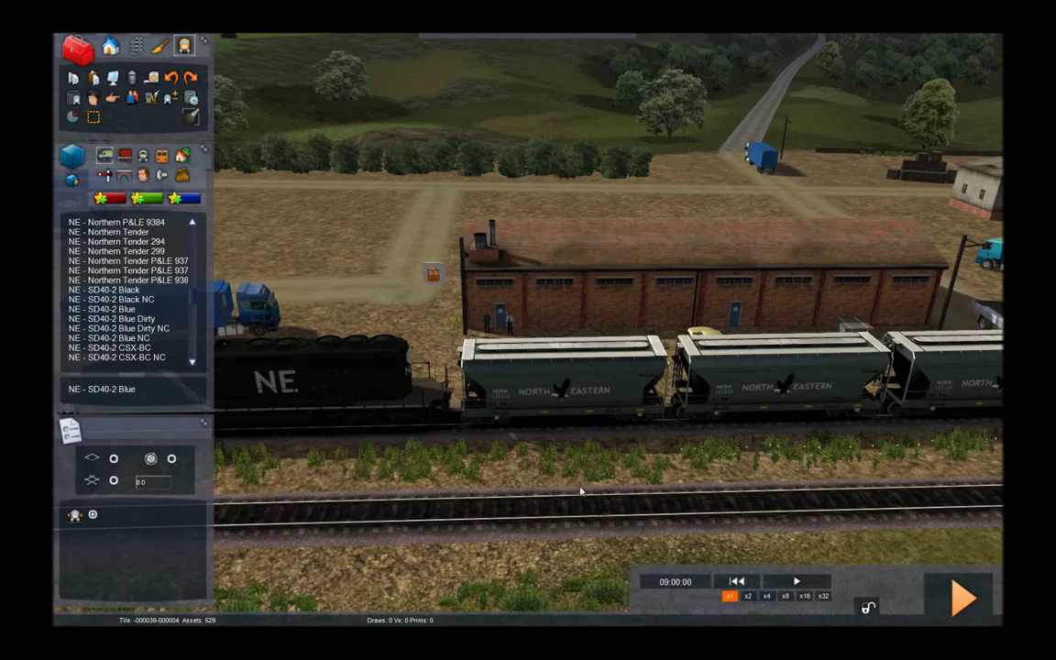
{"action": "right_click_drag", "start_coordinate": [580, 491], "coordinate": [435, 555]}
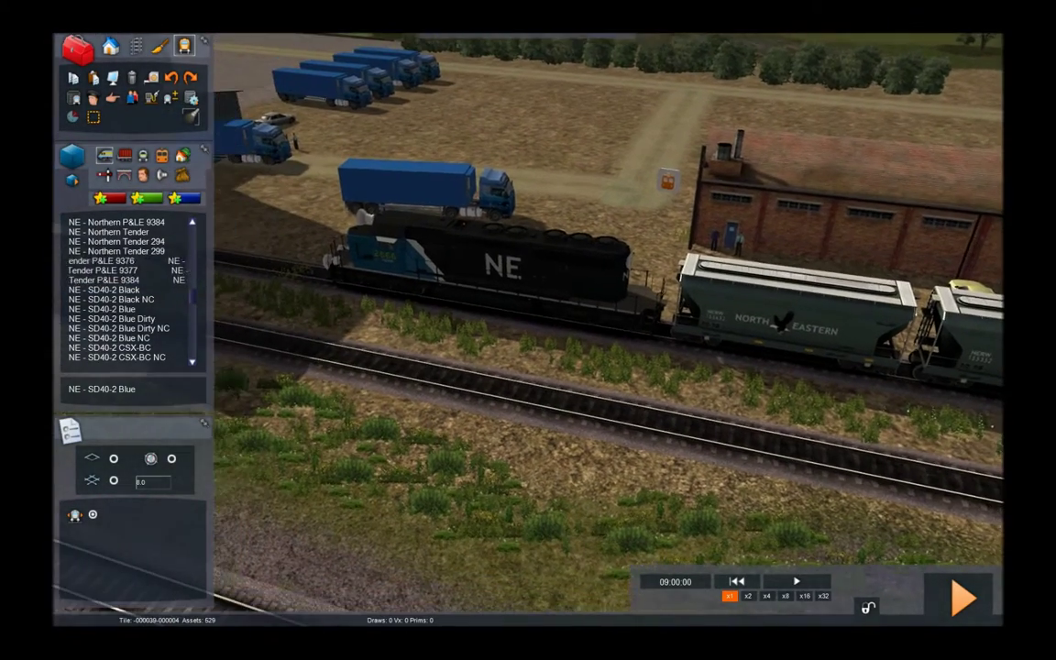
{"action": "scroll", "coordinate": [608, 321], "scroll_direction": "up", "scroll_amount": 10}
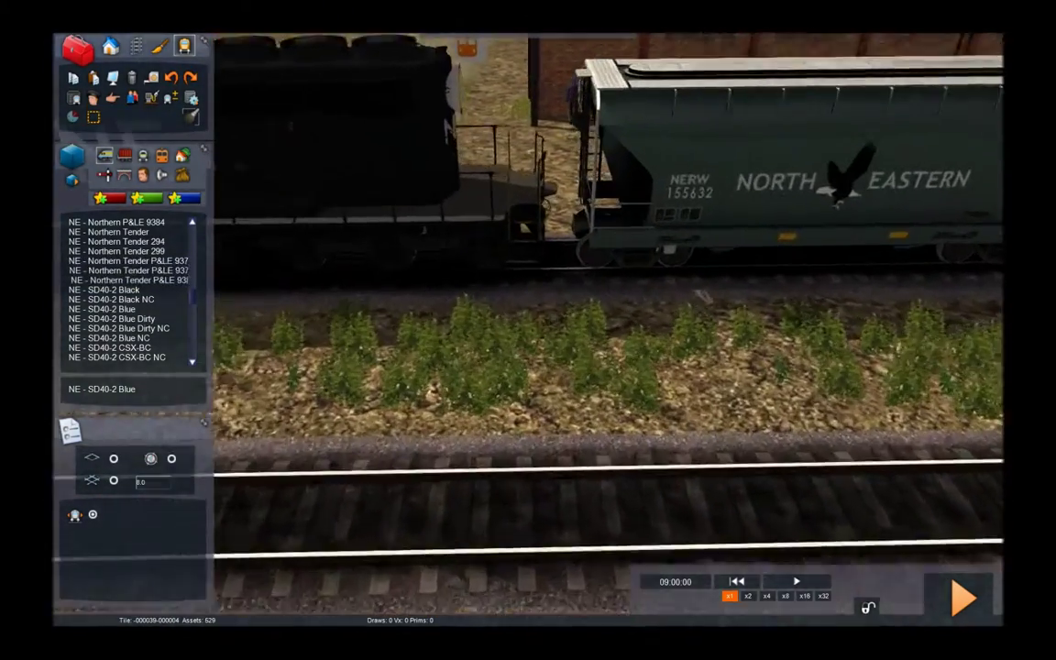
{"action": "scroll", "coordinate": [608, 321], "scroll_direction": "up", "scroll_amount": 6}
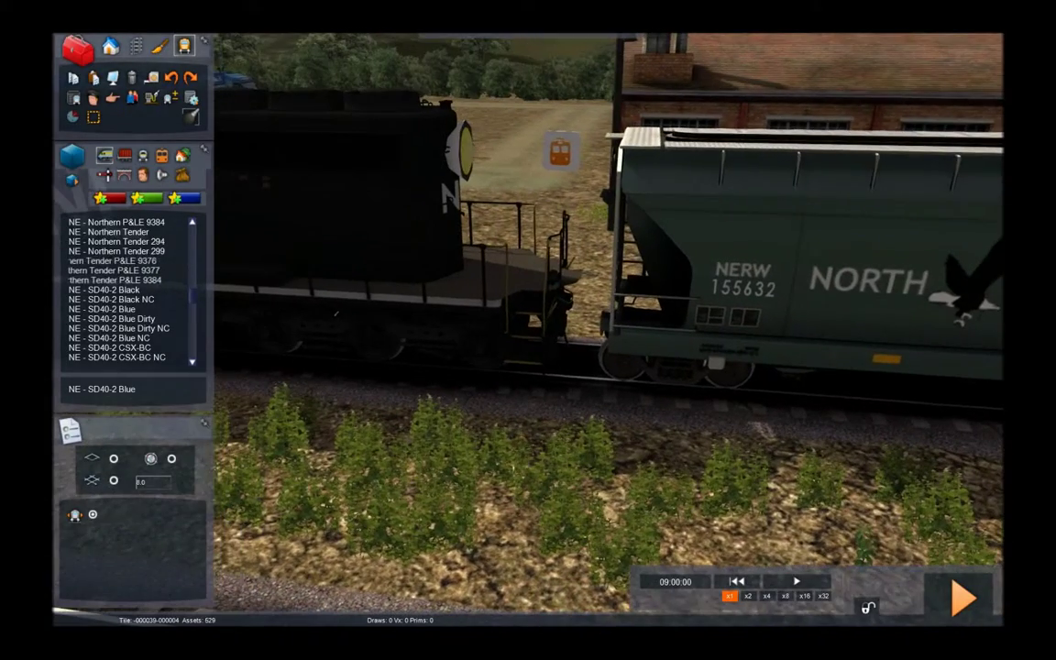
{"action": "right_click_drag", "start_coordinate": [573, 494], "coordinate": [589, 546]}
{"action": "scroll", "coordinate": [589, 496], "scroll_direction": "down", "scroll_amount": 6}
{"action": "scroll", "coordinate": [561, 384], "scroll_direction": "down", "scroll_amount": 6}
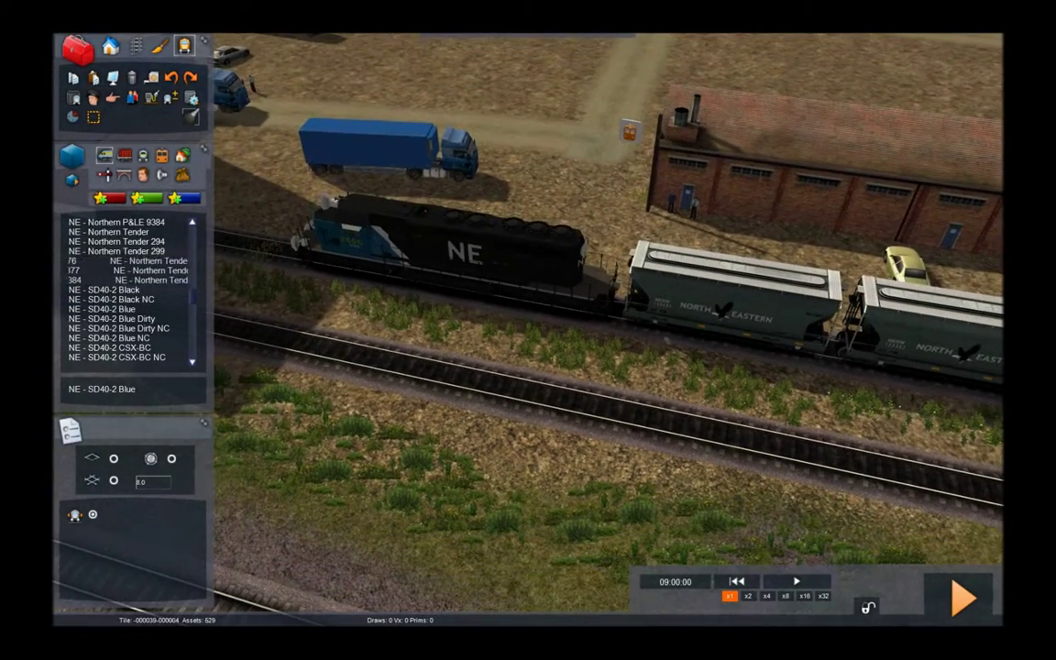
{"action": "left_click_drag", "start_coordinate": [527, 279], "coordinate": [757, 331]}
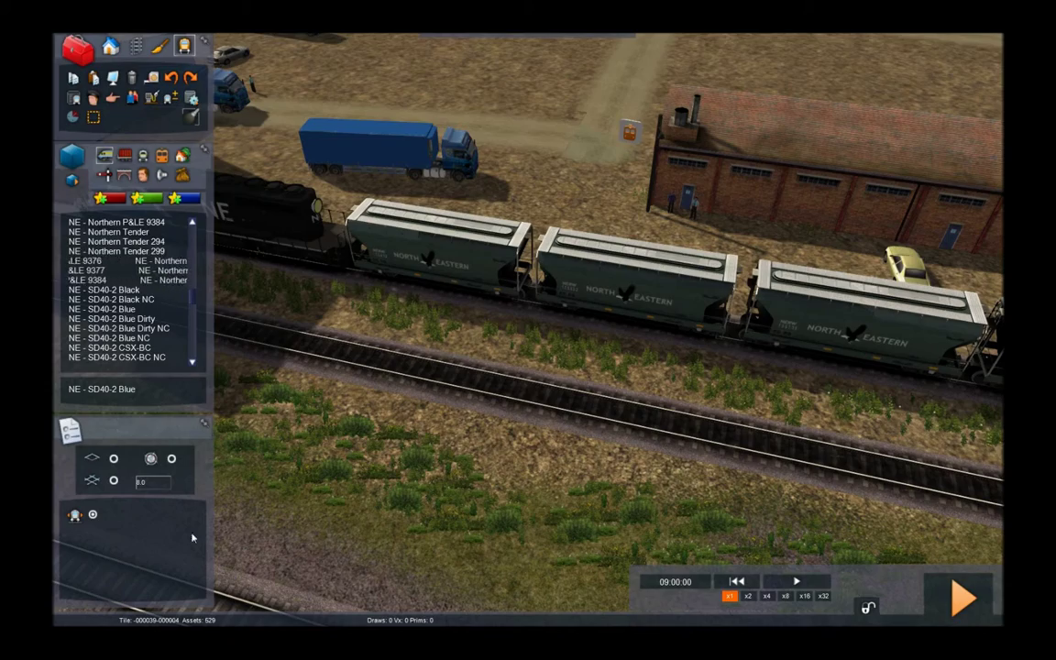
Step: Turn off Consist Select, pull the locomotive away from the hoppers, and couple it back onto the first hopper
{"action": "left_click", "coordinate": [93, 516]}
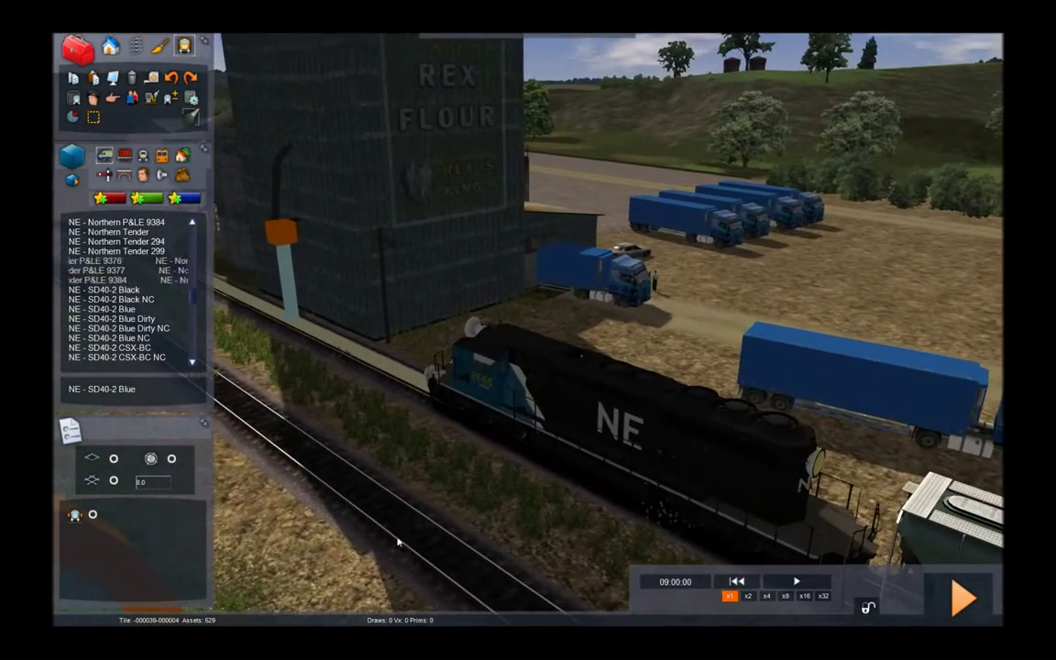
{"action": "left_click_drag", "start_coordinate": [672, 441], "coordinate": [467, 417]}
{"action": "right_click_drag", "start_coordinate": [491, 502], "coordinate": [403, 513]}
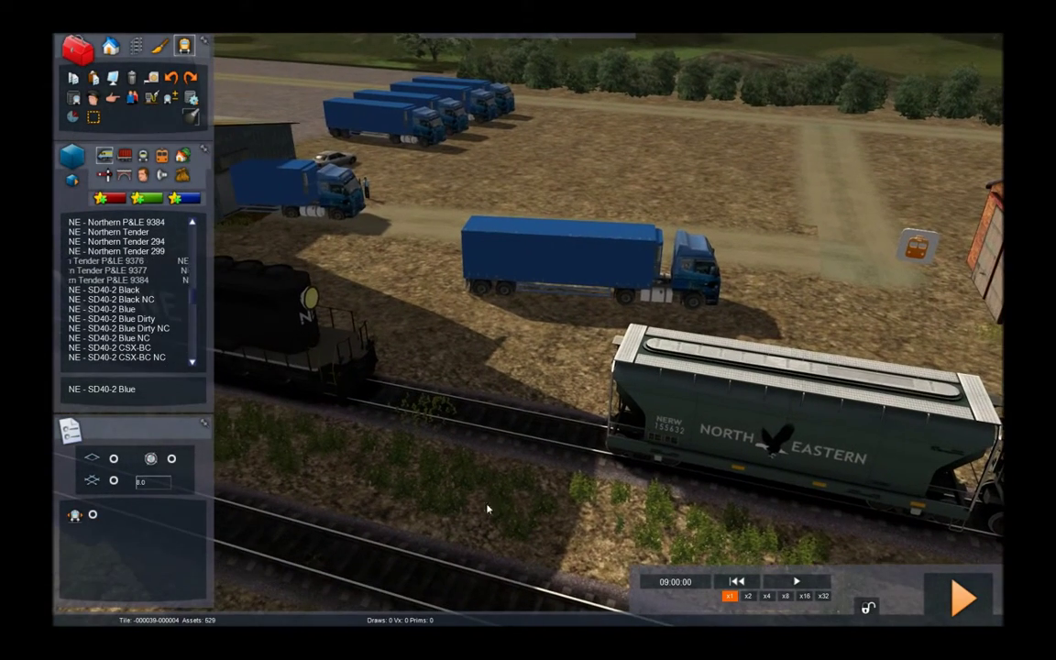
{"action": "left_click_drag", "start_coordinate": [253, 294], "coordinate": [412, 483]}
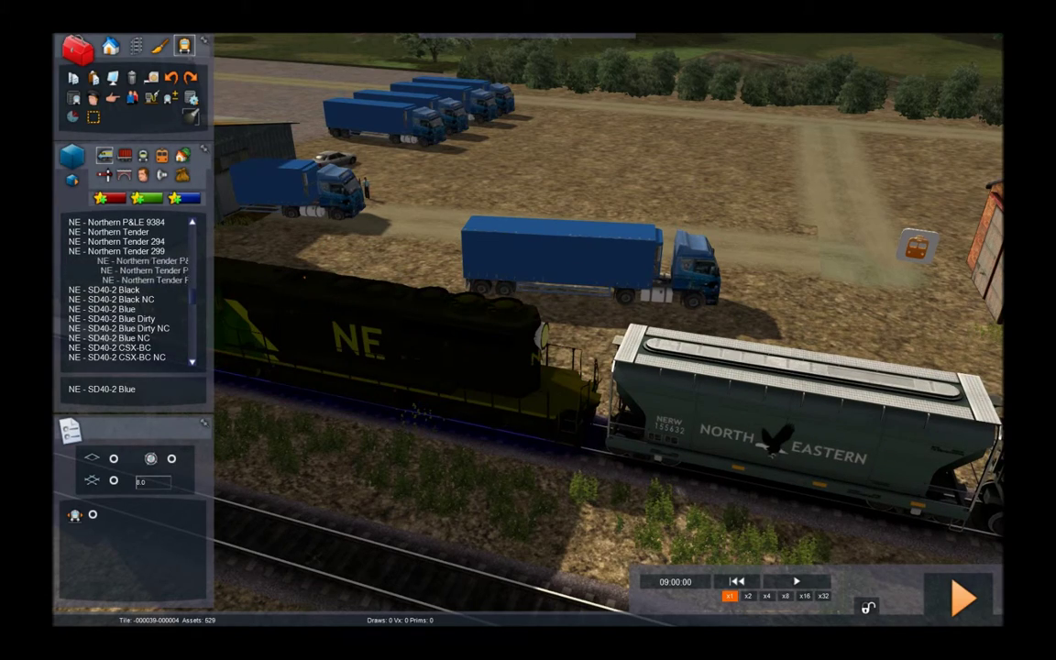
{"action": "right_click_drag", "start_coordinate": [412, 483], "coordinate": [412, 541]}
{"action": "key", "text": "Down"}
{"action": "key", "text": "Down"}
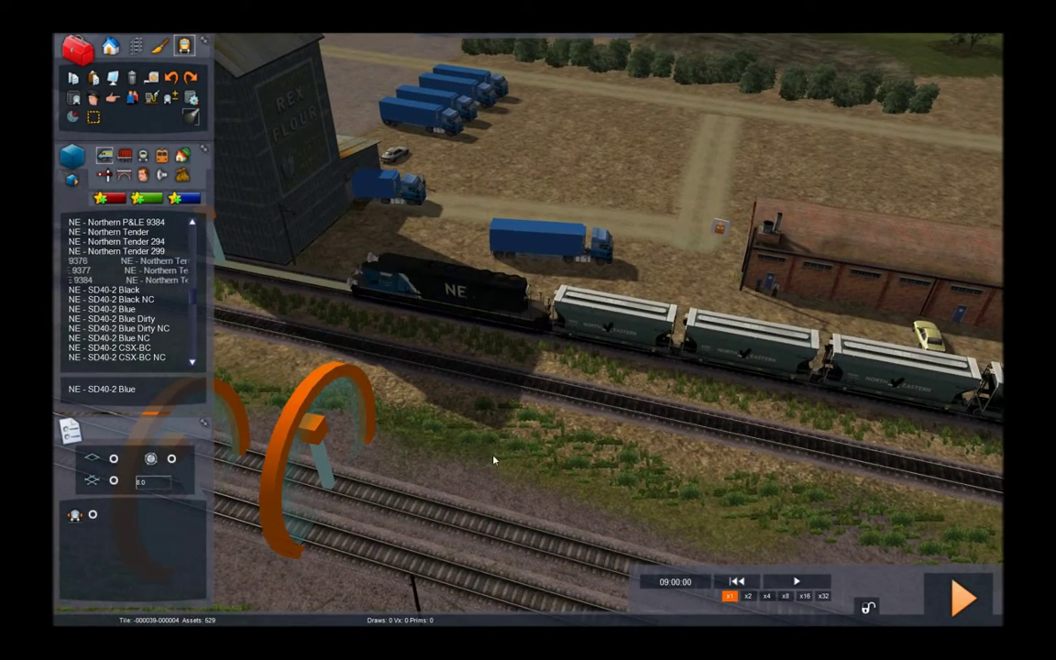
Step: Assign a driver to the SD40-2 locomotive at the head of the train
{"action": "mouse_move", "coordinate": [495, 460]}
{"action": "right_mouse_down"}
{"action": "mouse_move", "coordinate": [678, 460]}
{"action": "mouse_move", "coordinate": [367, 460]}
{"action": "mouse_move", "coordinate": [307, 412]}
{"action": "mouse_move", "coordinate": [298, 371]}
{"action": "mouse_move", "coordinate": [514, 412]}
{"action": "mouse_move", "coordinate": [353, 414]}
{"action": "mouse_move", "coordinate": [515, 453]}
{"action": "right_mouse_up"}
{"action": "key", "text": "Up"}
{"action": "key", "text": "Left"}
{"action": "key", "text": "Down"}
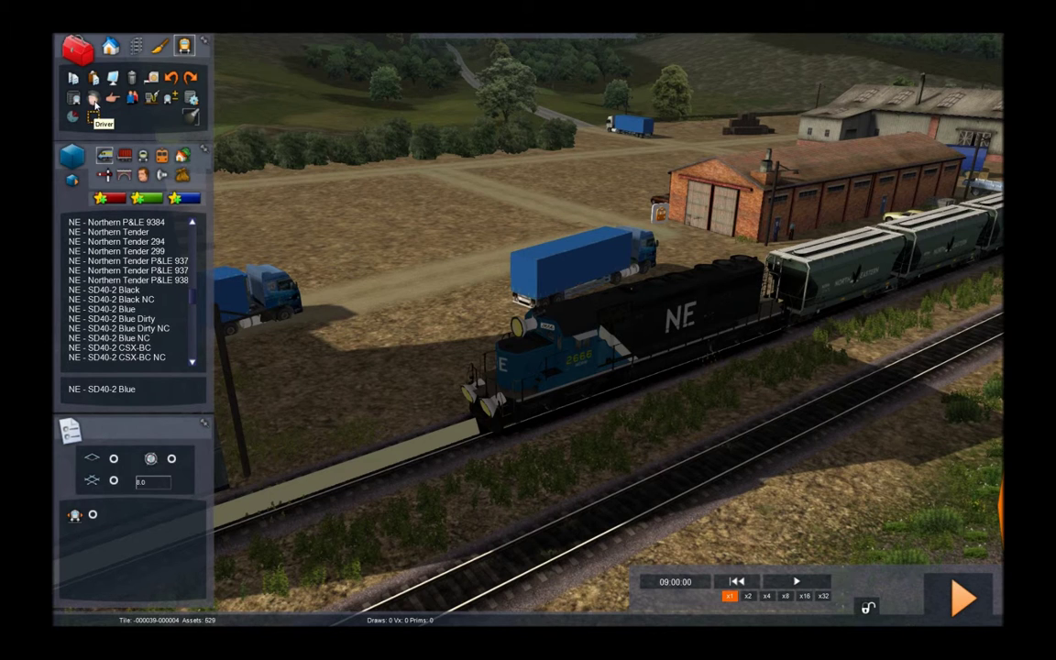
{"action": "left_click", "coordinate": [94, 99]}
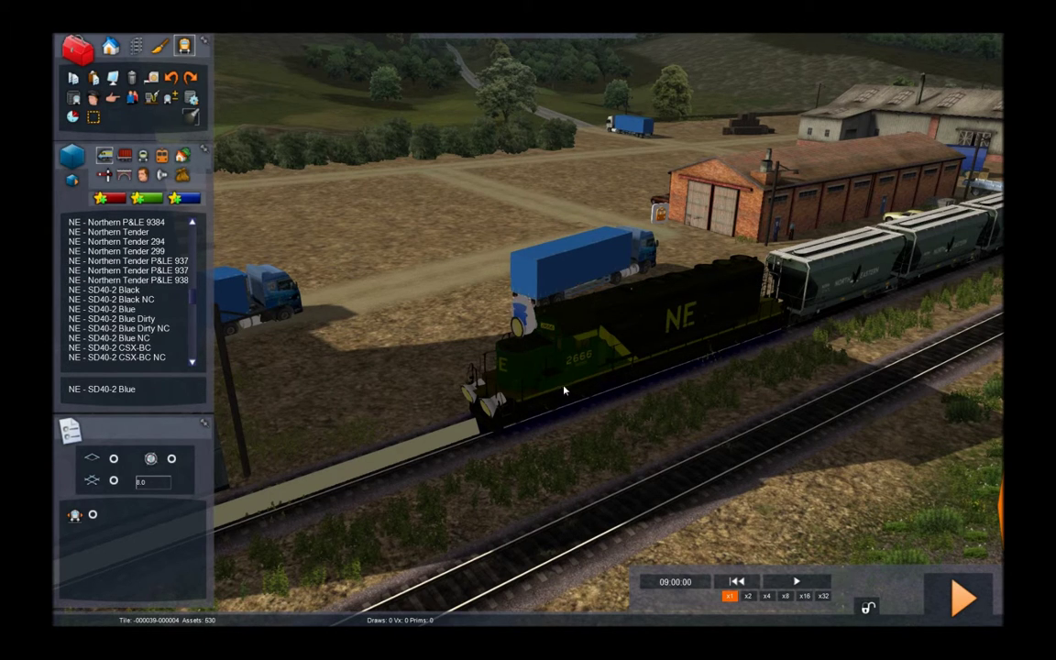
{"action": "left_click", "coordinate": [528, 323]}
Step: Open the properties of the locomotive's driver marker and rename the service to NE 2666
{"action": "right_click_drag", "start_coordinate": [521, 497], "coordinate": [558, 497]}
{"action": "key", "text": "Up"}
{"action": "key", "text": "Down"}
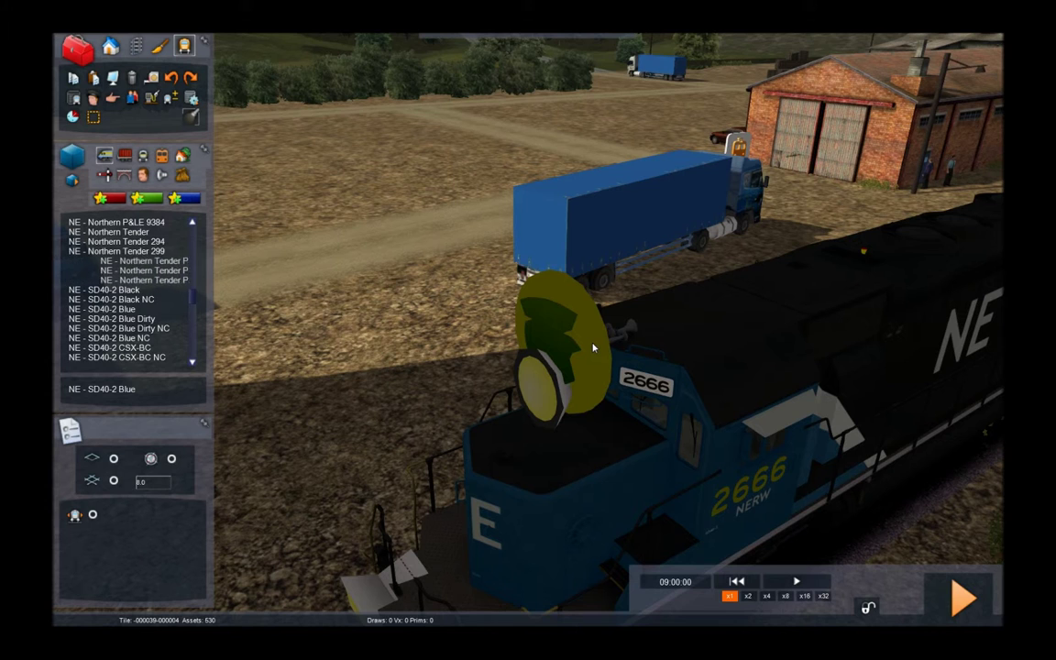
{"action": "left_click", "coordinate": [593, 349]}
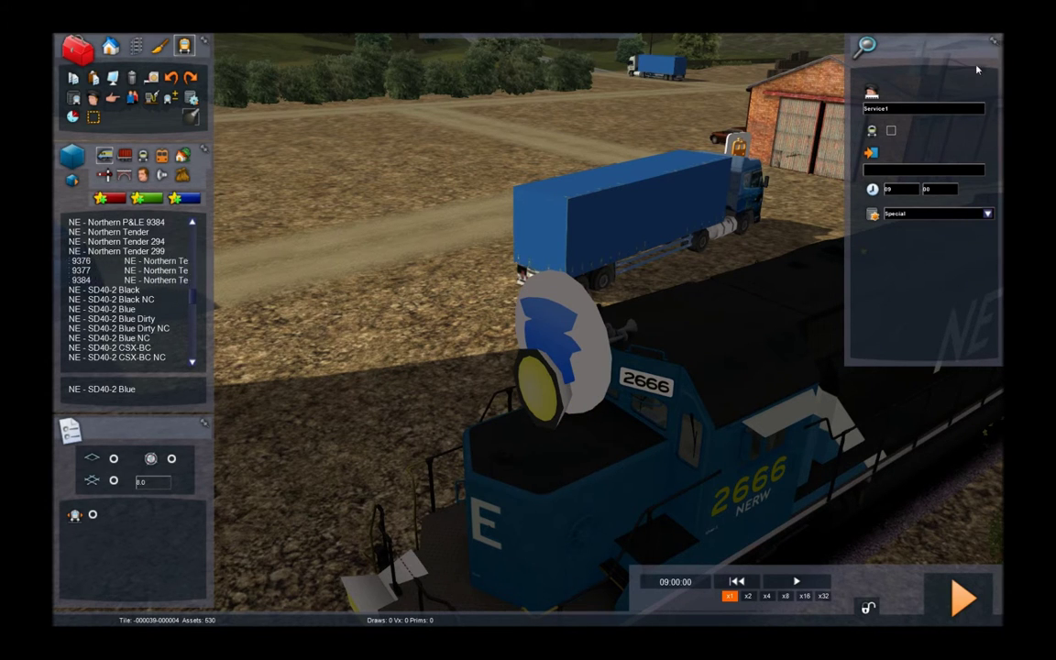
{"action": "left_click", "coordinate": [898, 111]}
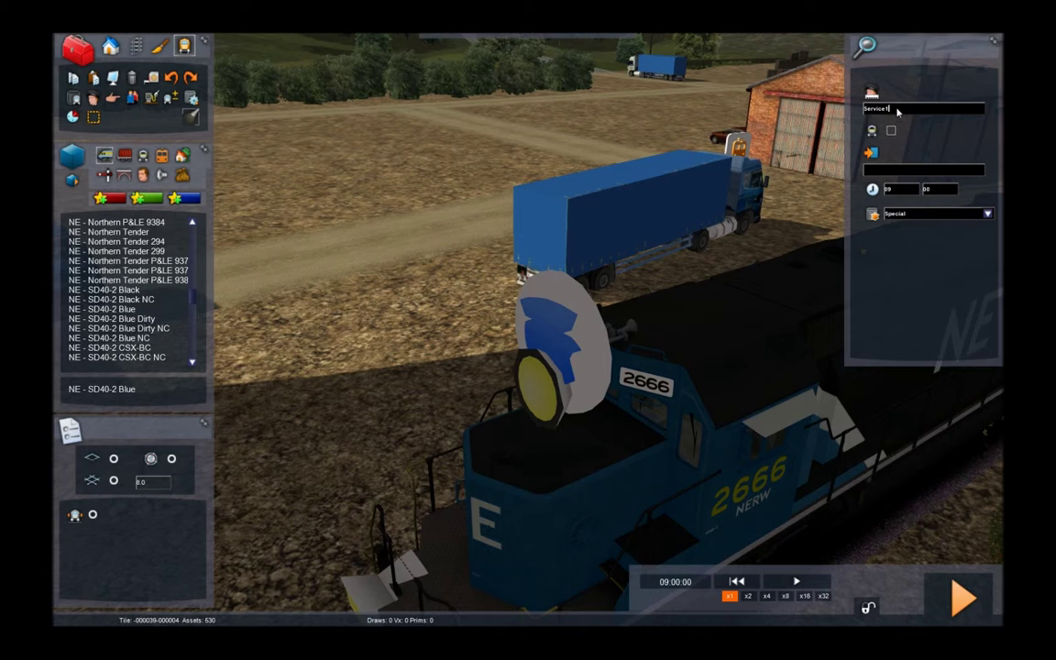
{"action": "left_click_drag", "start_coordinate": [898, 111], "coordinate": [862, 118]}
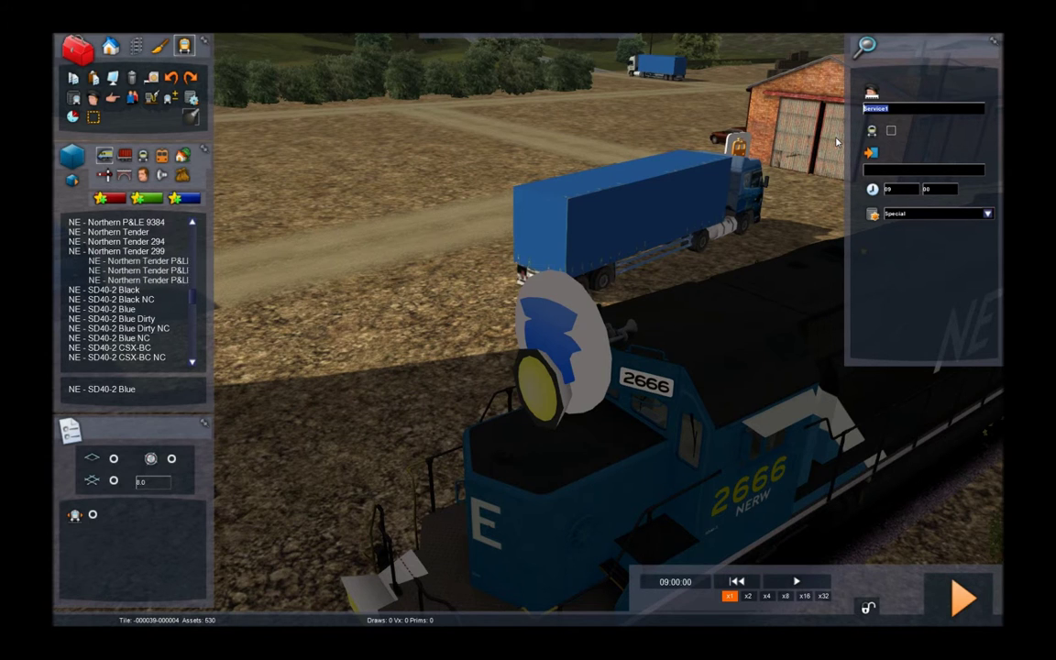
{"action": "type", "text": "NE"}
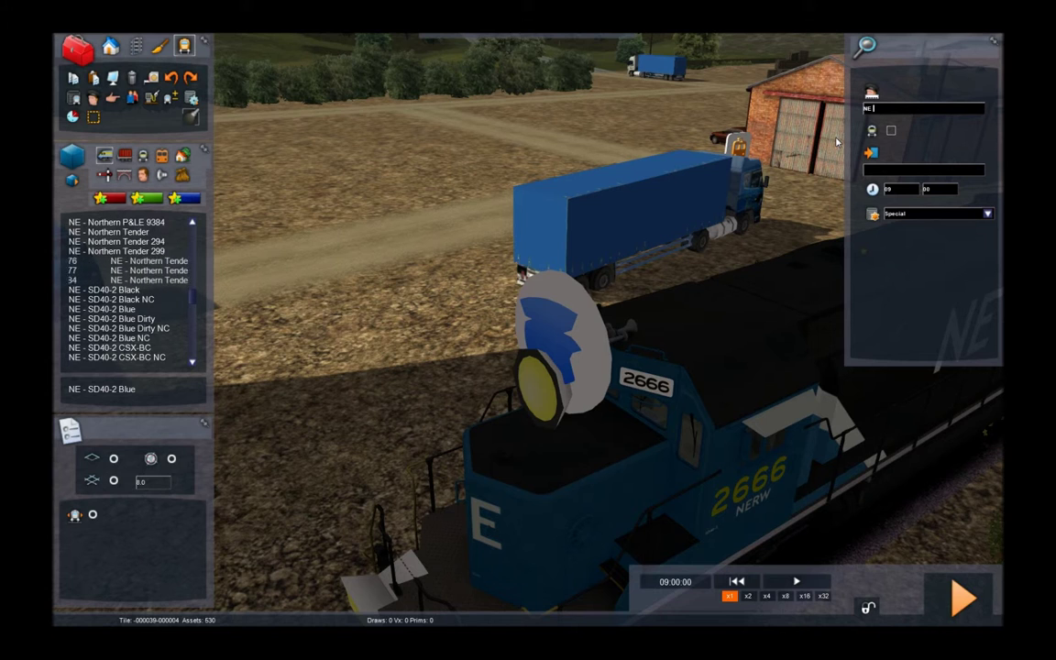
{"action": "type", "text": " 26"}
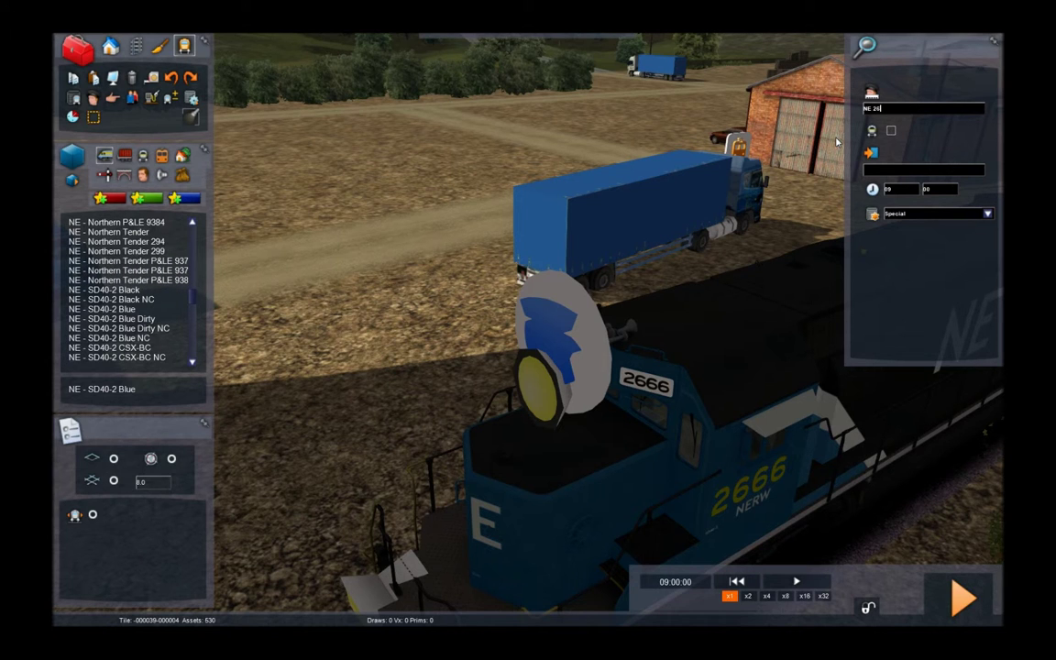
{"action": "type", "text": "66"}
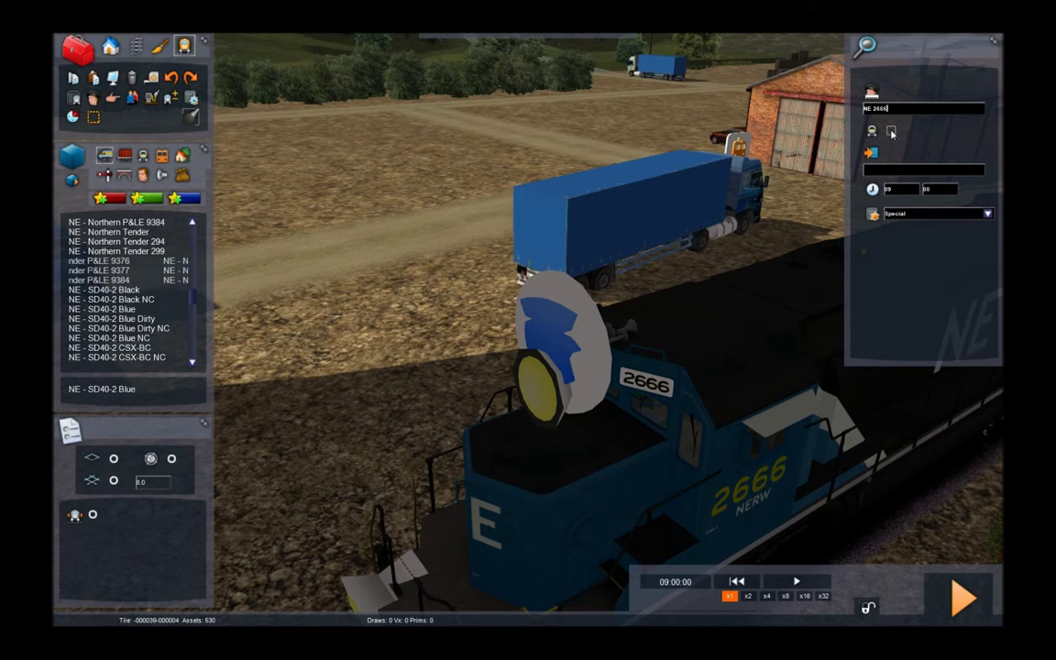
Step: Mark the NE 2666 service as player-driven, review the available service classes, and set its class to Standard Freight
{"action": "left_click", "coordinate": [892, 132]}
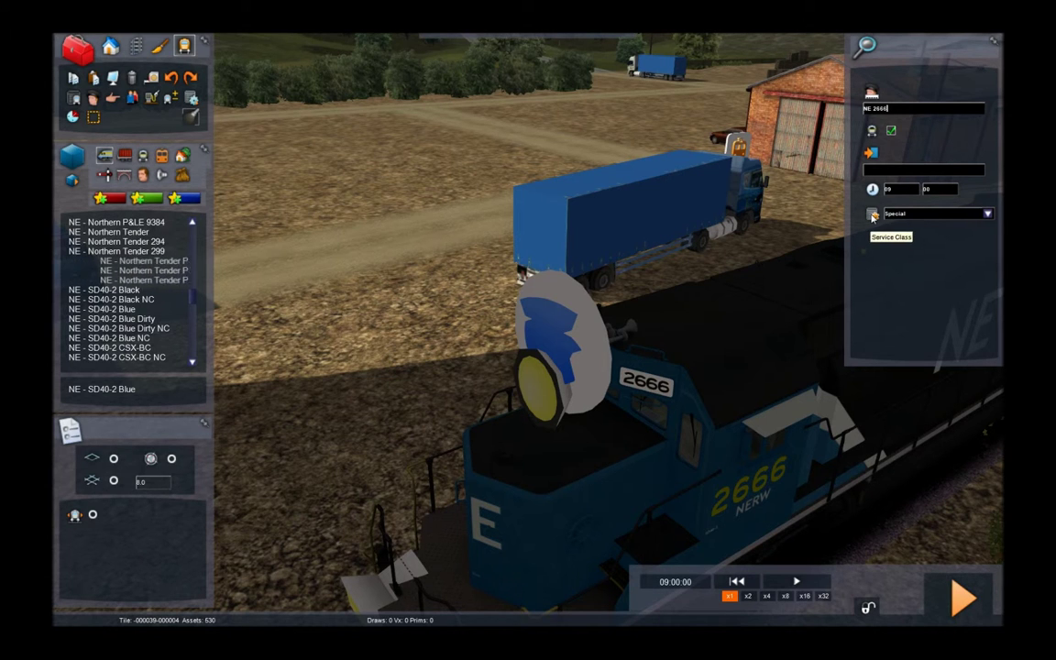
{"action": "left_click", "coordinate": [988, 214]}
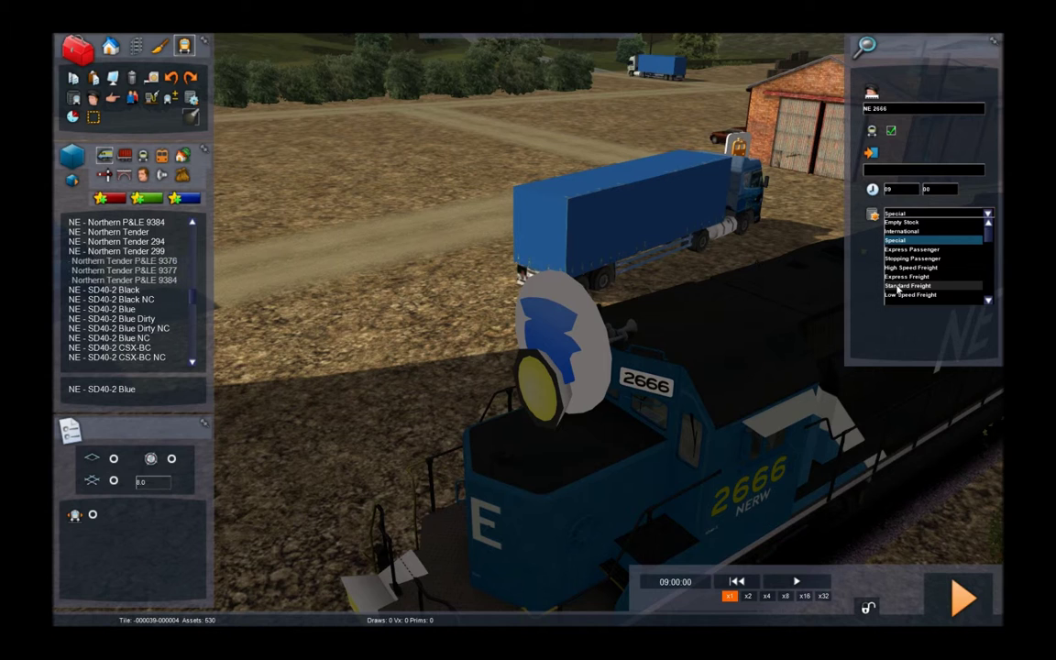
{"action": "left_click", "coordinate": [898, 286]}
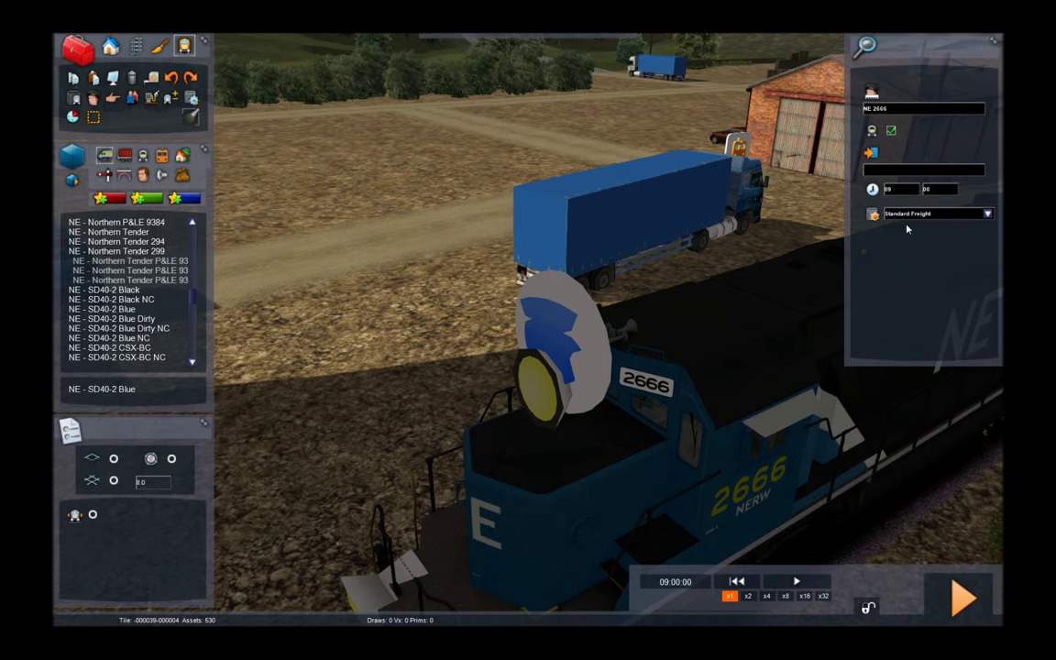
{"action": "left_click", "coordinate": [988, 214]}
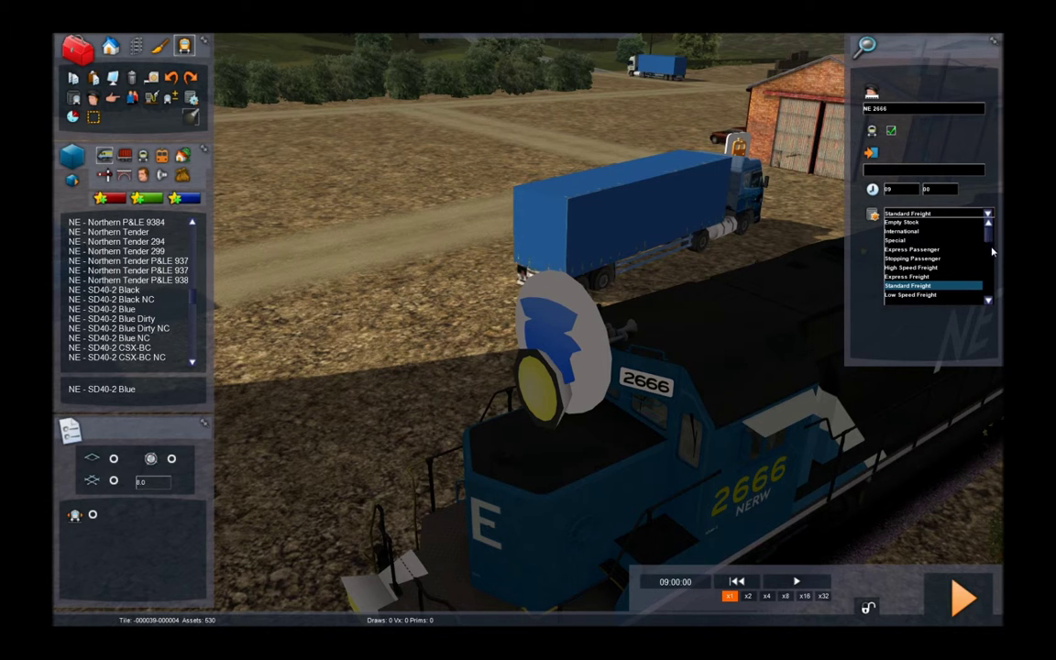
{"action": "scroll", "coordinate": [895, 257], "scroll_direction": "down", "scroll_amount": 2}
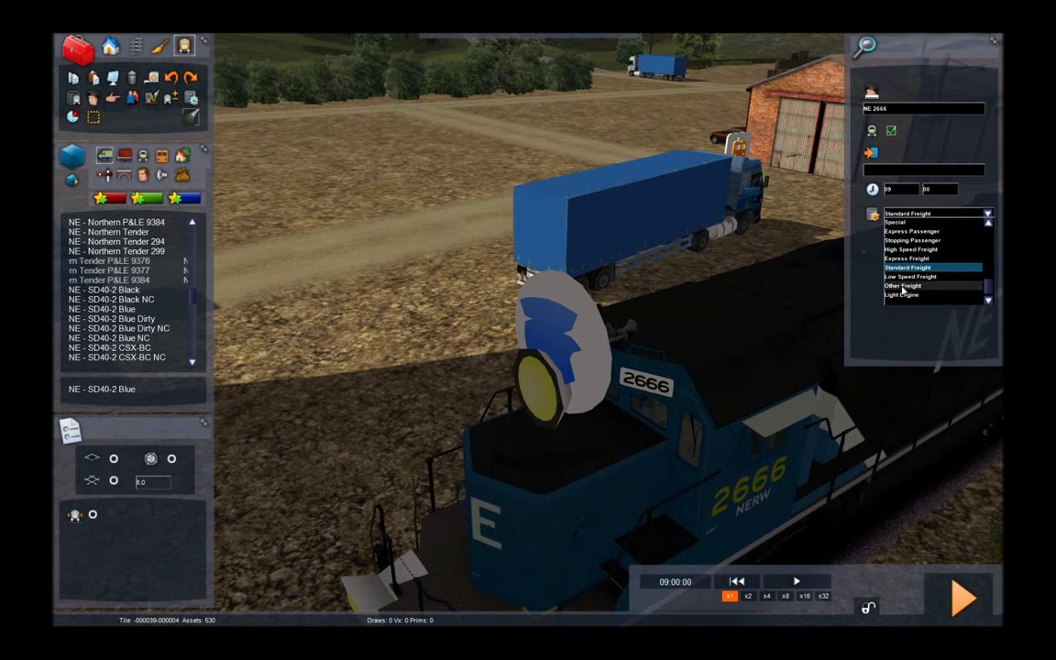
{"action": "scroll", "coordinate": [903, 289], "scroll_direction": "up", "scroll_amount": 2}
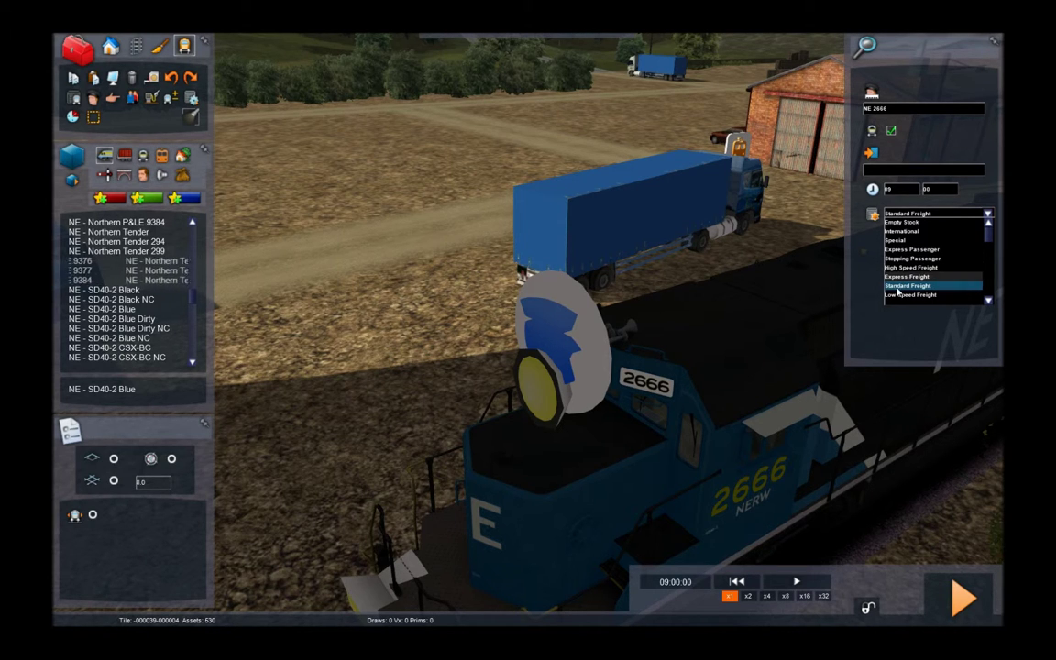
{"action": "left_click_drag", "start_coordinate": [990, 235], "coordinate": [990, 298]}
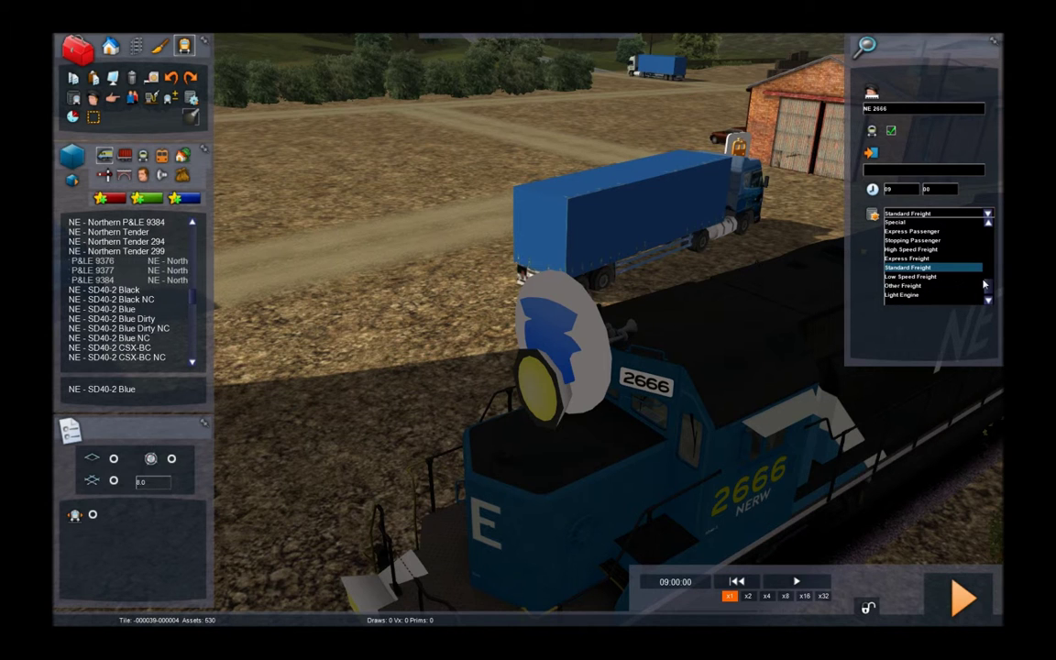
{"action": "scroll", "coordinate": [905, 271], "scroll_direction": "up", "scroll_amount": 3}
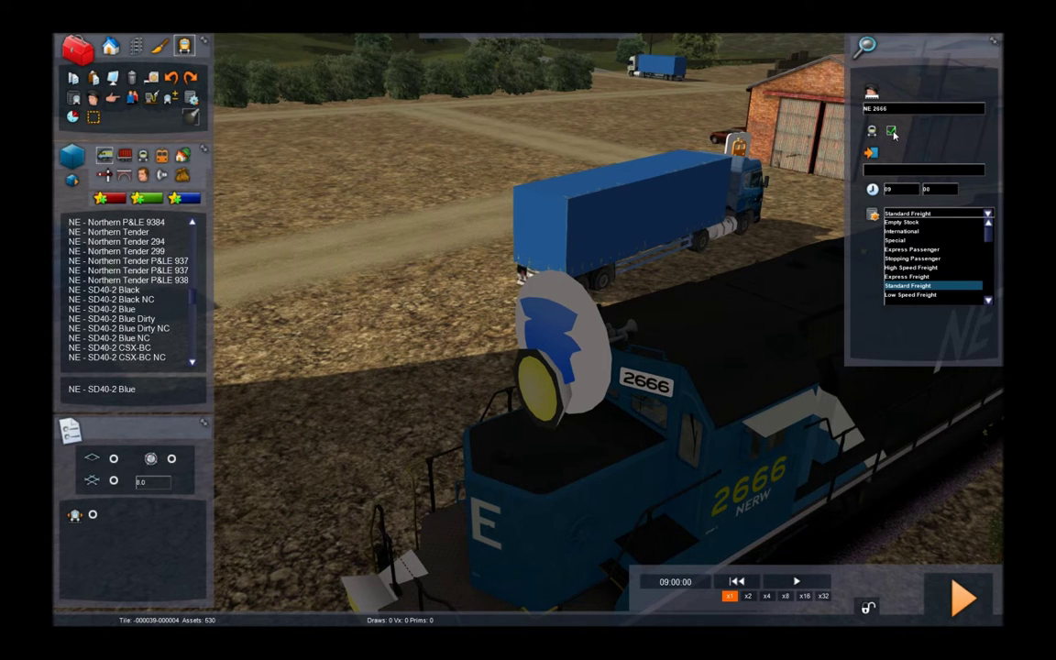
{"action": "left_click", "coordinate": [929, 288]}
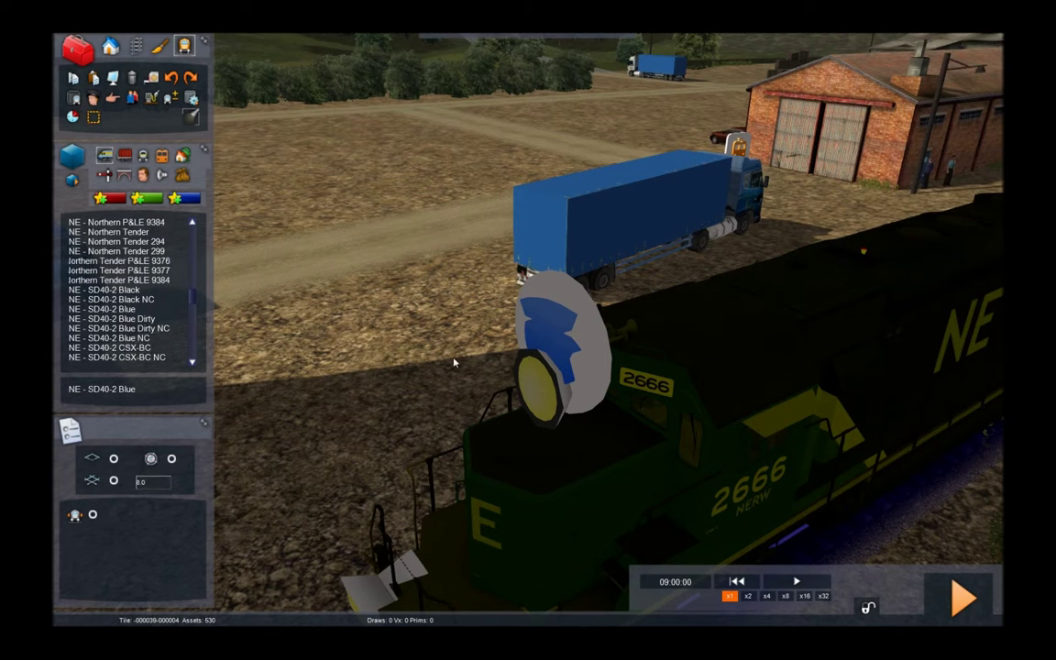
Step: Inspect the locomotive and its hoppers along the siding, including the track and marker beside the Rex Flour building
{"action": "right_click_drag", "start_coordinate": [608, 275], "coordinate": [862, 365]}
{"action": "scroll", "coordinate": [608, 331], "scroll_direction": "down", "scroll_amount": 8}
{"action": "scroll", "coordinate": [609, 339], "scroll_direction": "up", "scroll_amount": 5}
{"action": "scroll", "coordinate": [642, 367], "scroll_direction": "down", "scroll_amount": 4}
{"action": "right_click_drag", "start_coordinate": [641, 366], "coordinate": [804, 252]}
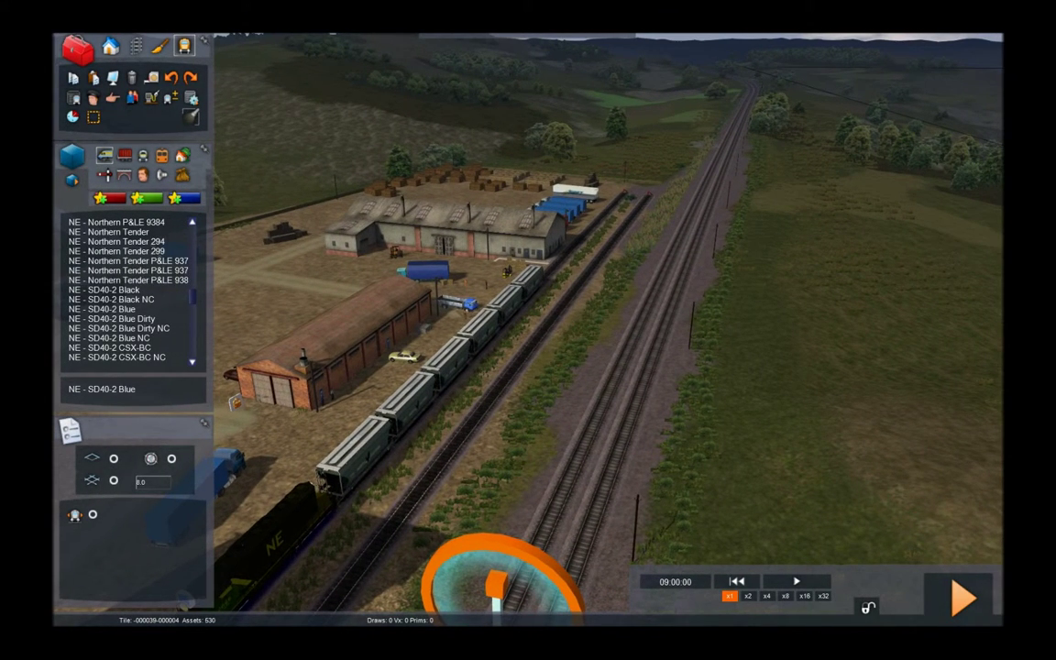
{"action": "right_click_drag", "start_coordinate": [804, 252], "coordinate": [761, 278]}
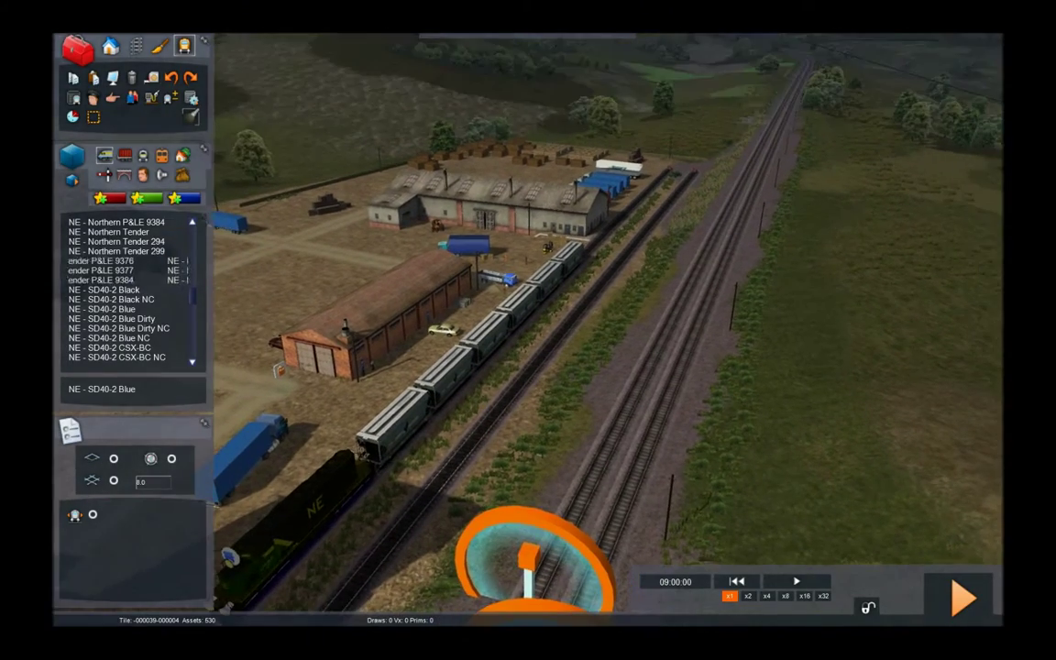
{"action": "scroll", "coordinate": [607, 330], "scroll_direction": "up", "scroll_amount": 5}
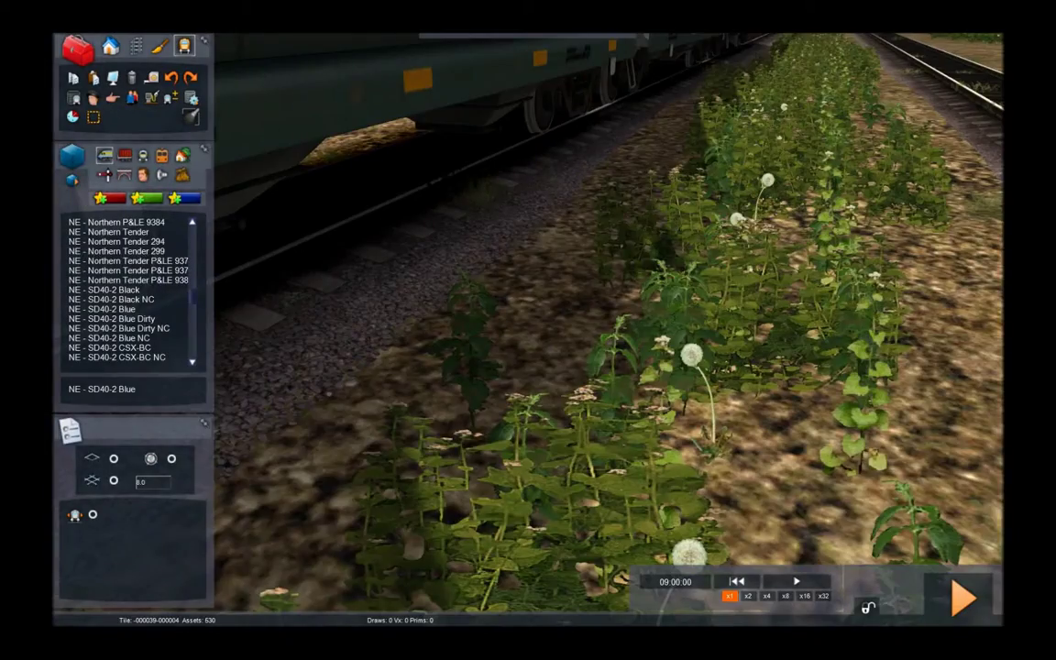
{"action": "scroll", "coordinate": [607, 330], "scroll_direction": "down", "scroll_amount": 2}
{"action": "scroll", "coordinate": [607, 330], "scroll_direction": "down", "scroll_amount": 3}
{"action": "right_click_drag", "start_coordinate": [607, 330], "coordinate": [174, 263]}
{"action": "scroll", "coordinate": [607, 330], "scroll_direction": "down", "scroll_amount": 3}
{"action": "scroll", "coordinate": [607, 330], "scroll_direction": "down", "scroll_amount": 5}
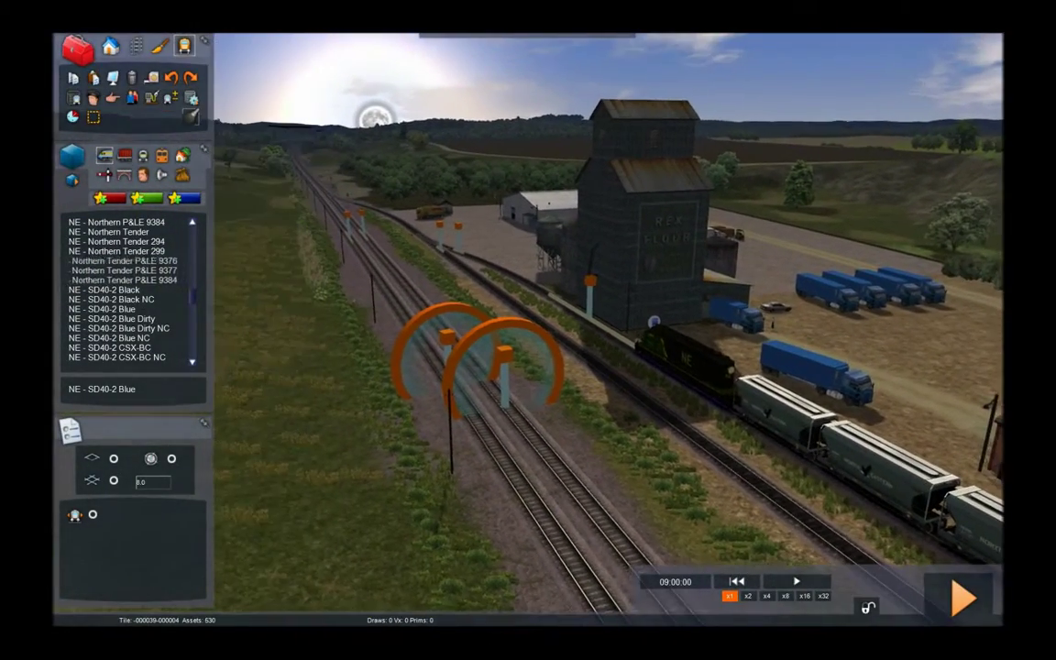
{"action": "right_click_drag", "start_coordinate": [607, 331], "coordinate": [599, 312]}
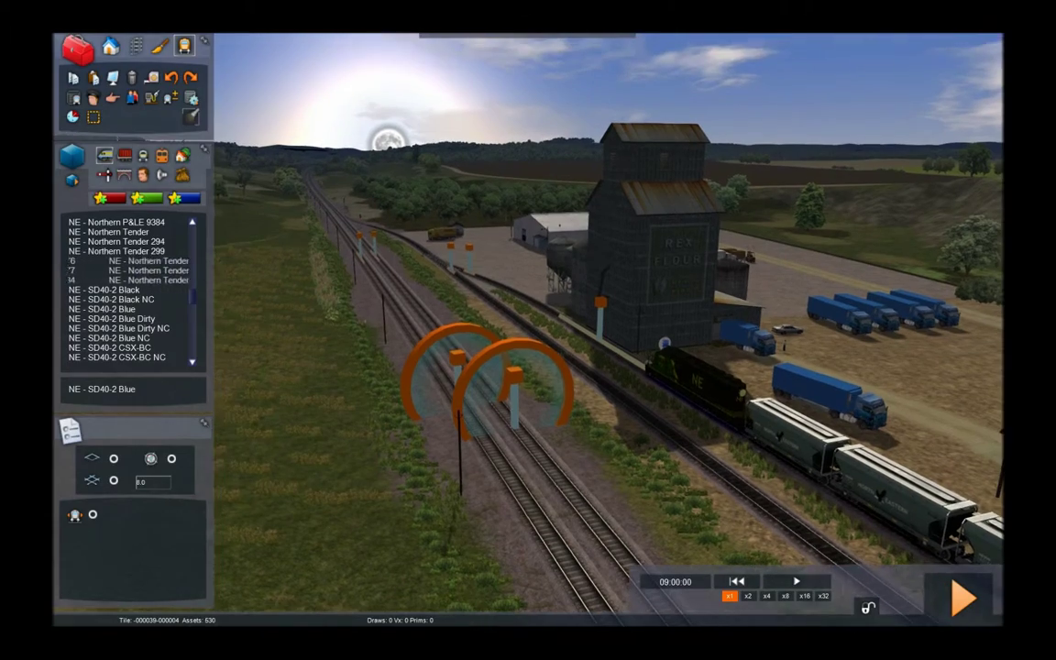
{"action": "key", "text": "Up"}
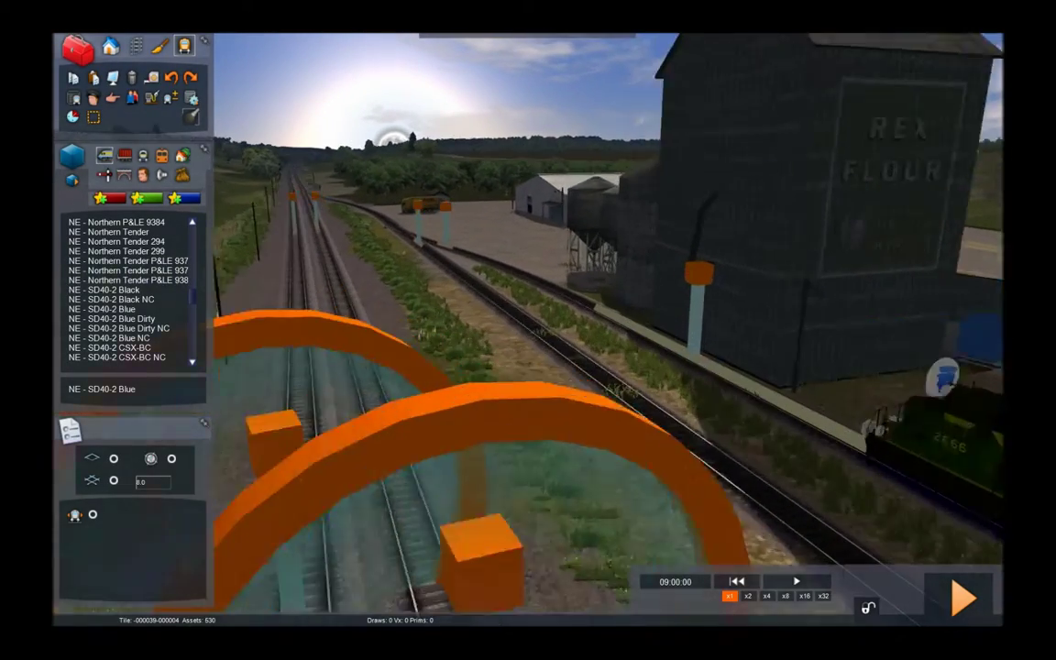
{"action": "key", "text": "Up"}
{"action": "right_click_drag", "start_coordinate": [528, 330], "coordinate": [906, 362]}
{"action": "key", "text": "Down"}
{"action": "key", "text": "Left"}
{"action": "key", "text": "Left"}
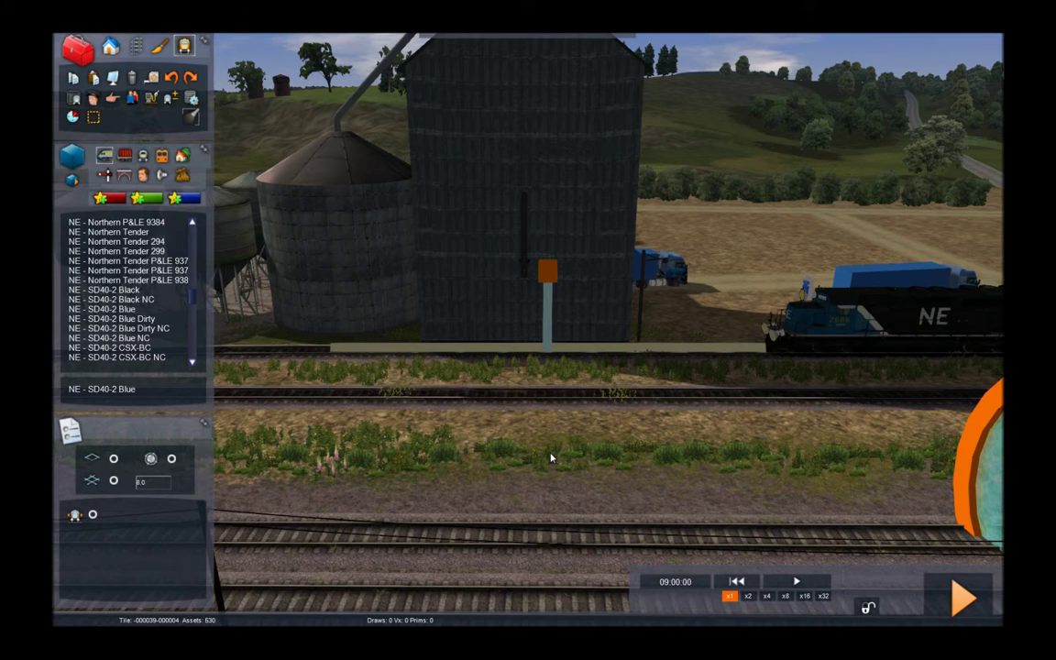
Step: Save the changes to the current scenario
{"action": "key", "text": "F2"}
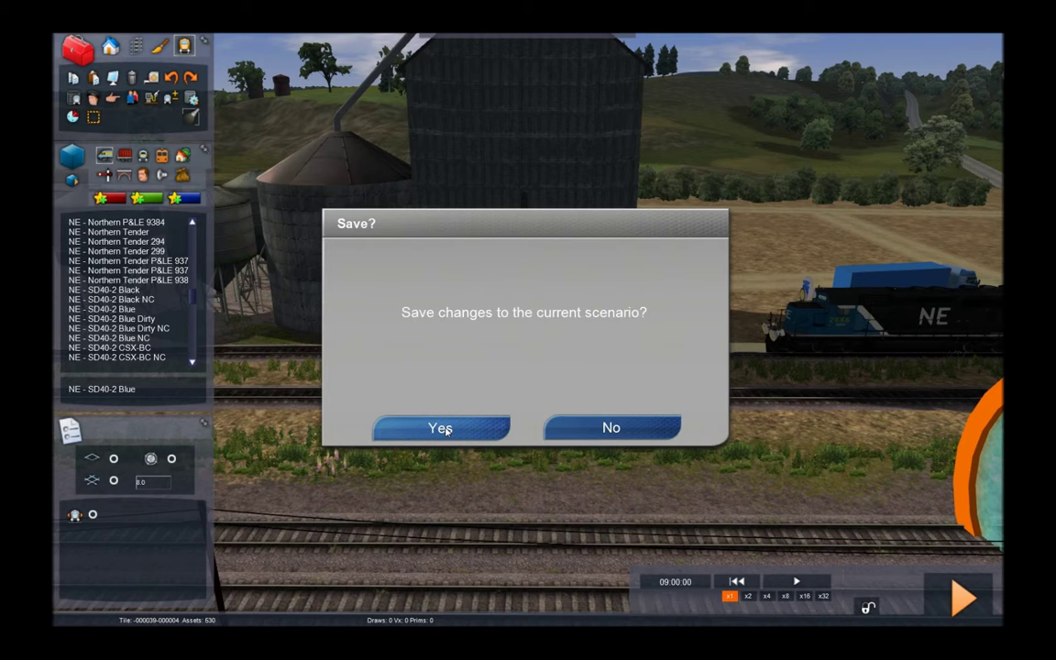
{"action": "left_click", "coordinate": [446, 430]}
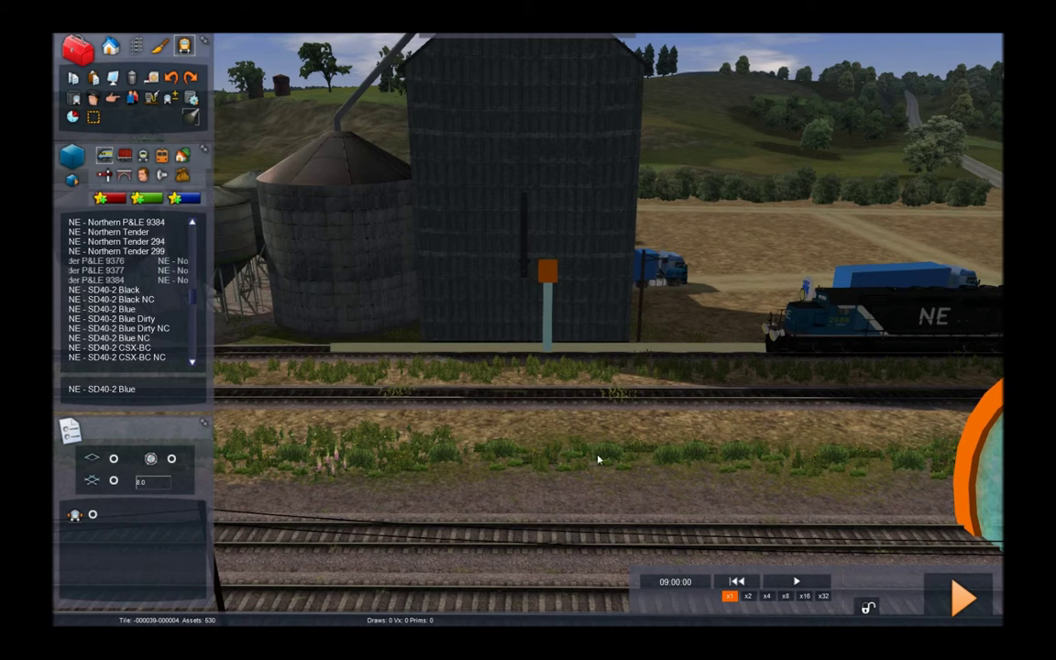